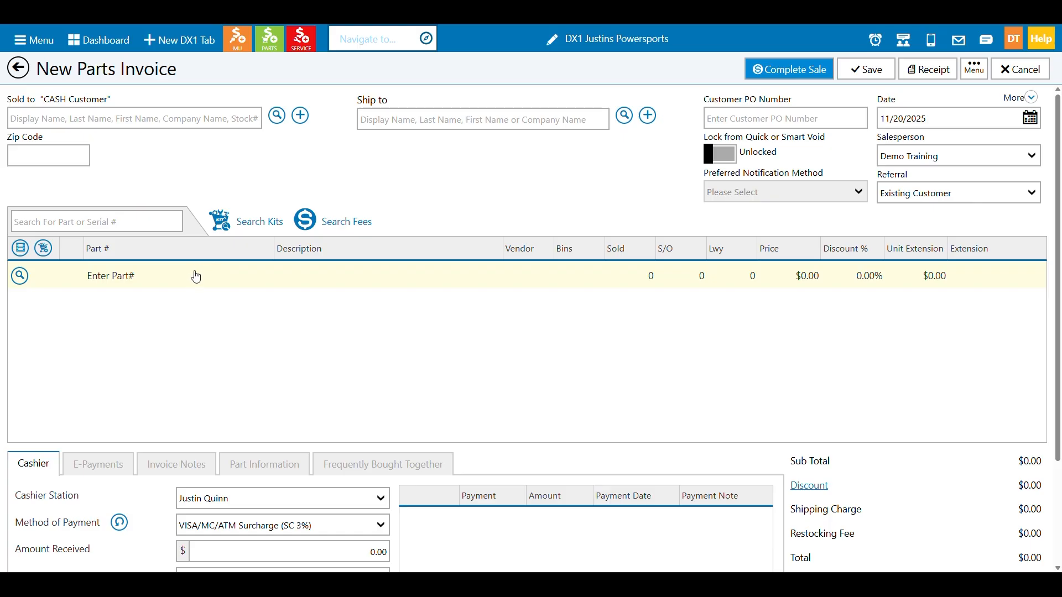
Step: Search for part 28-1111 and add the JHN wheel stud kit 28-51111 to the parts invoice
{"action": "left_click", "coordinate": [89, 227]}
{"action": "type", "text": "28"}
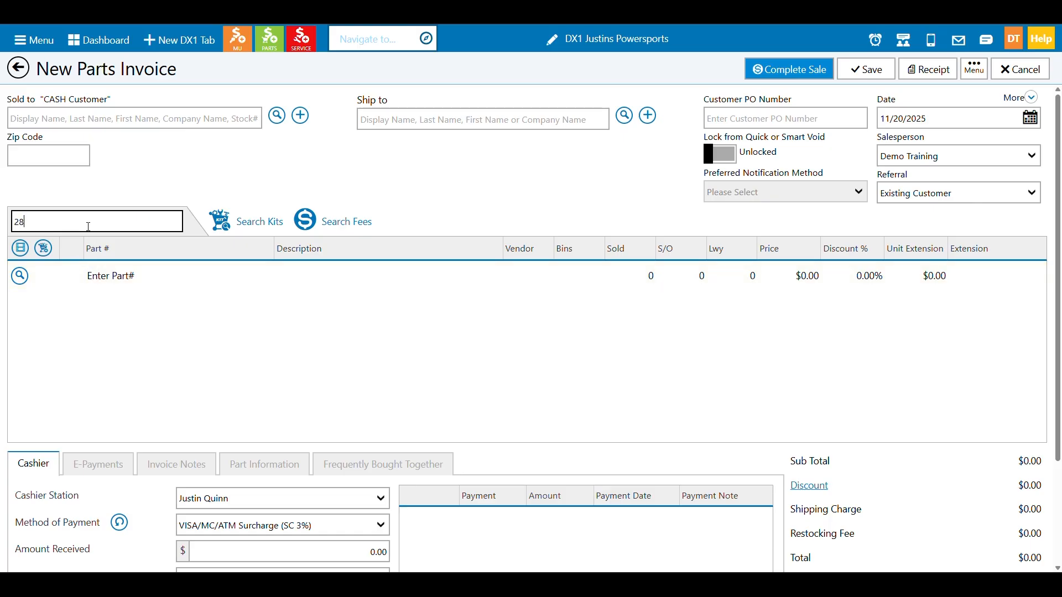
{"action": "type", "text": "-1111"}
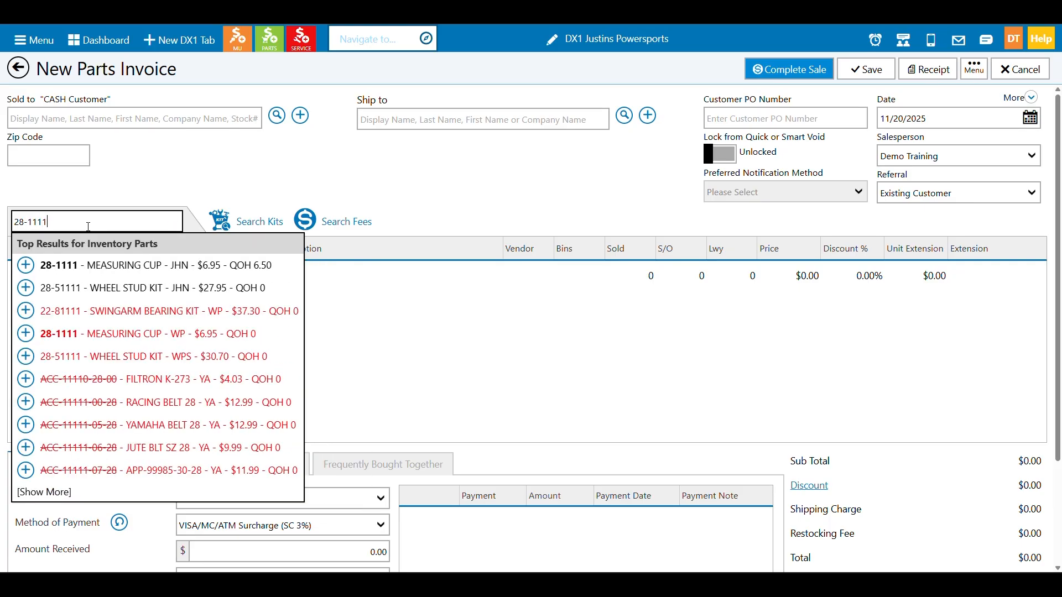
{"action": "left_click", "coordinate": [26, 290]}
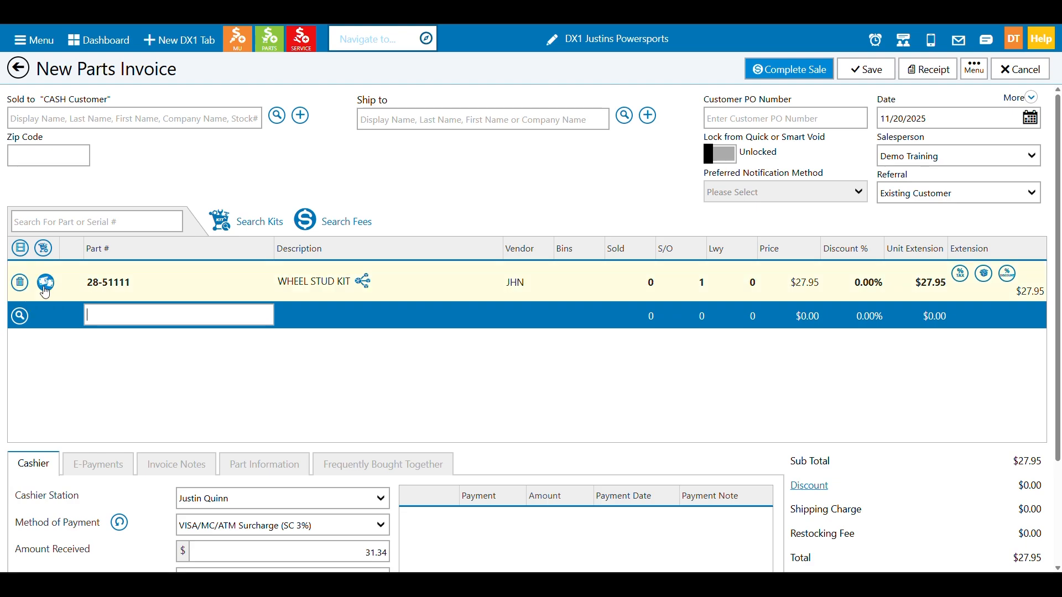
Step: Set the special order quantity of the wheel stud kit line to 5
{"action": "left_click", "coordinate": [699, 280]}
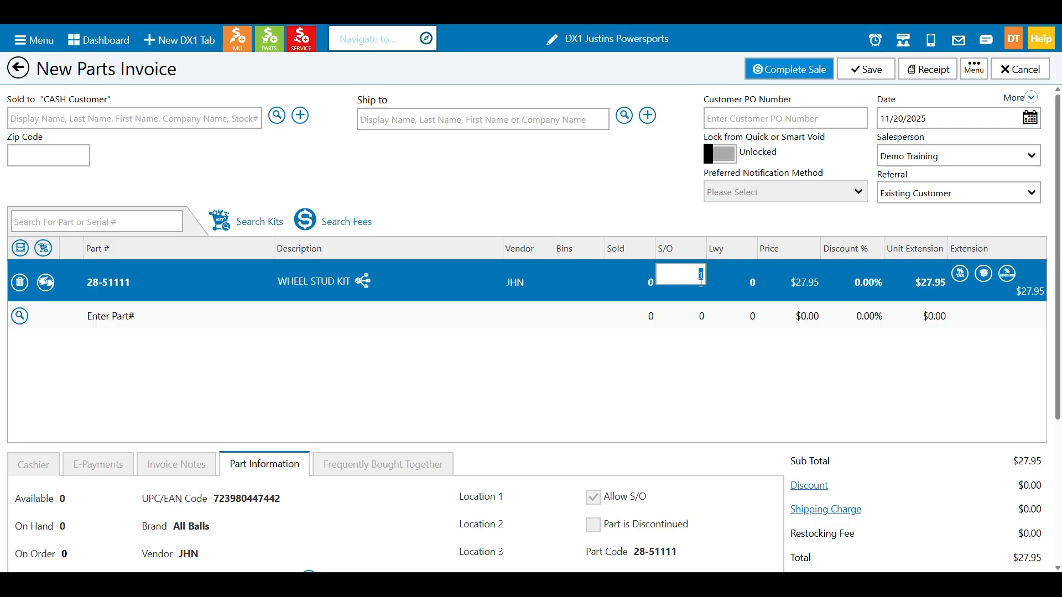
{"action": "type", "text": "5"}
{"action": "key", "text": "Return"}
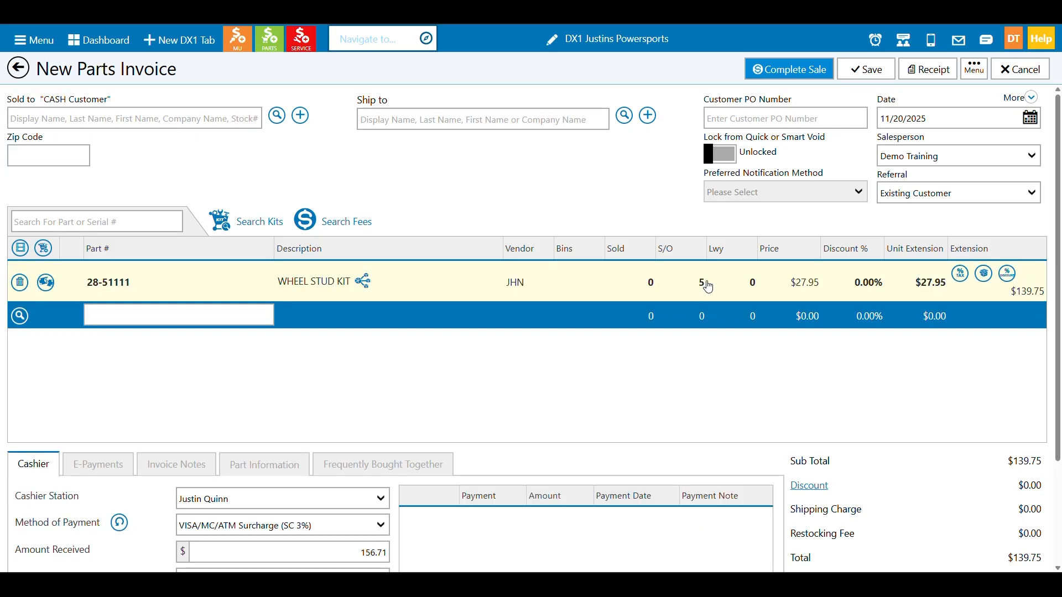
{"action": "left_click", "coordinate": [409, 298]}
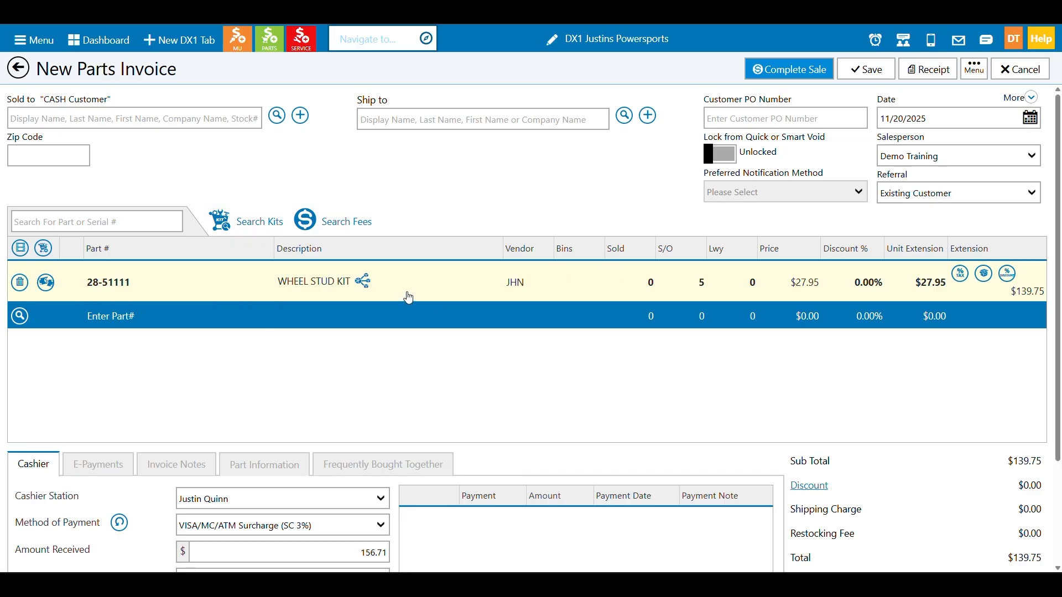
{"action": "left_click", "coordinate": [414, 297]}
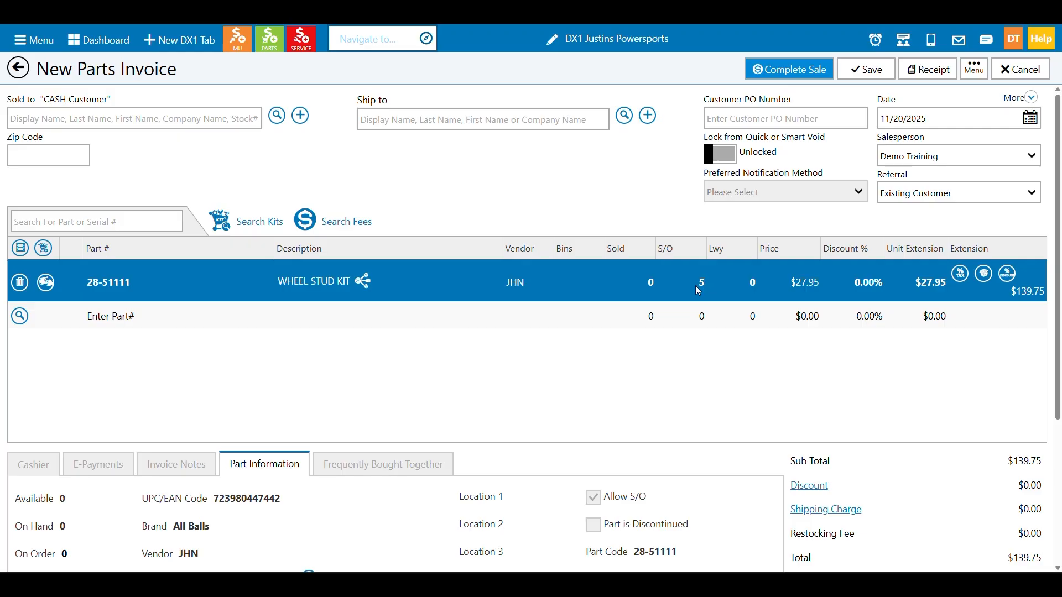
Step: Search the customers by surname and assign the second matching record as the invoice's Sold to customer
{"action": "left_click", "coordinate": [198, 124]}
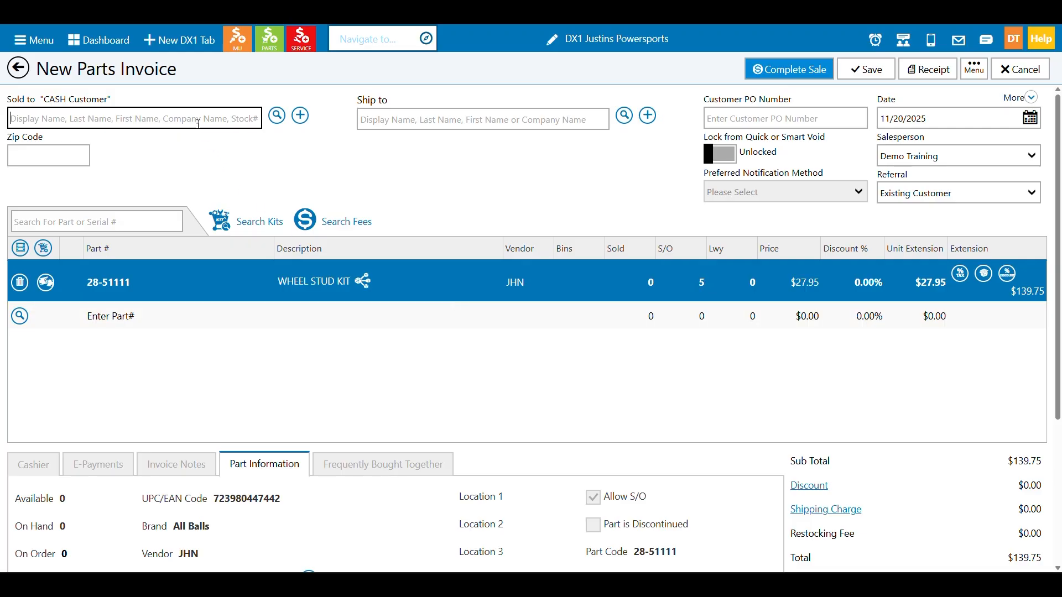
{"action": "type", "text": "QUinn"}
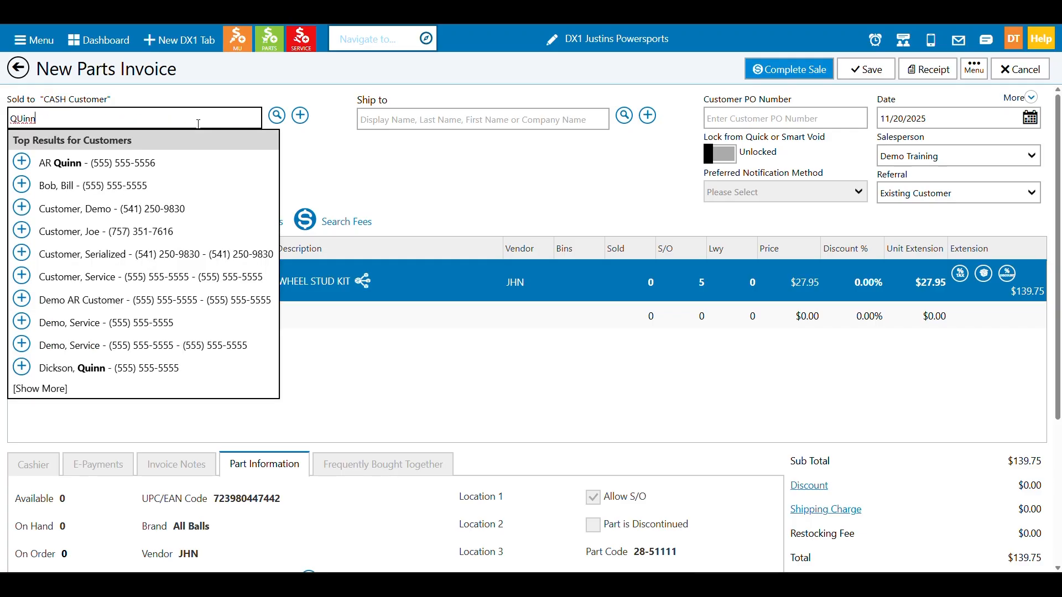
{"action": "left_click", "coordinate": [21, 186]}
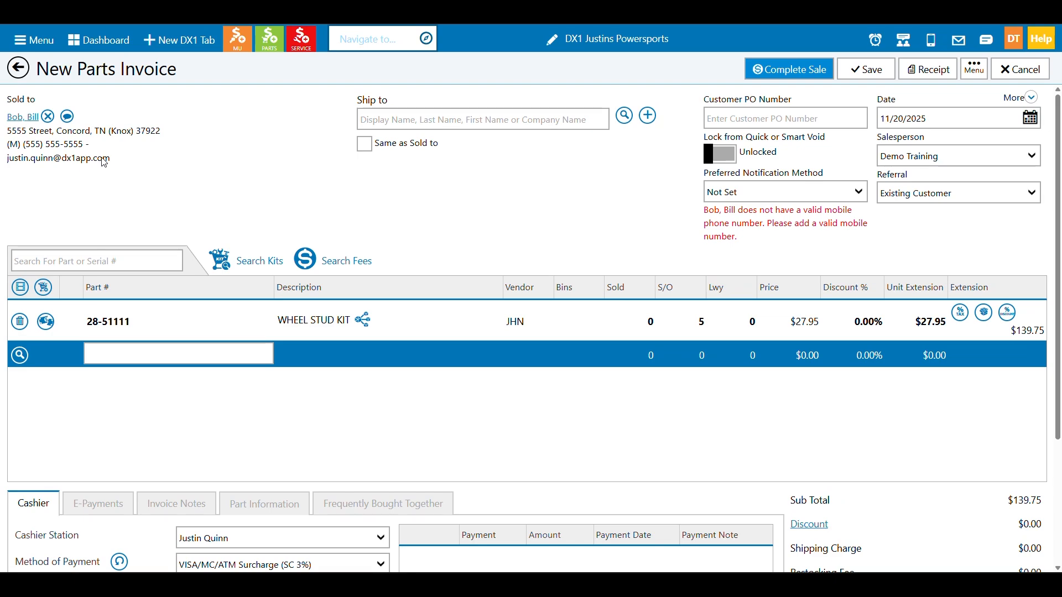
{"action": "scroll", "coordinate": [117, 169], "scroll_direction": "down", "scroll_amount": 3}
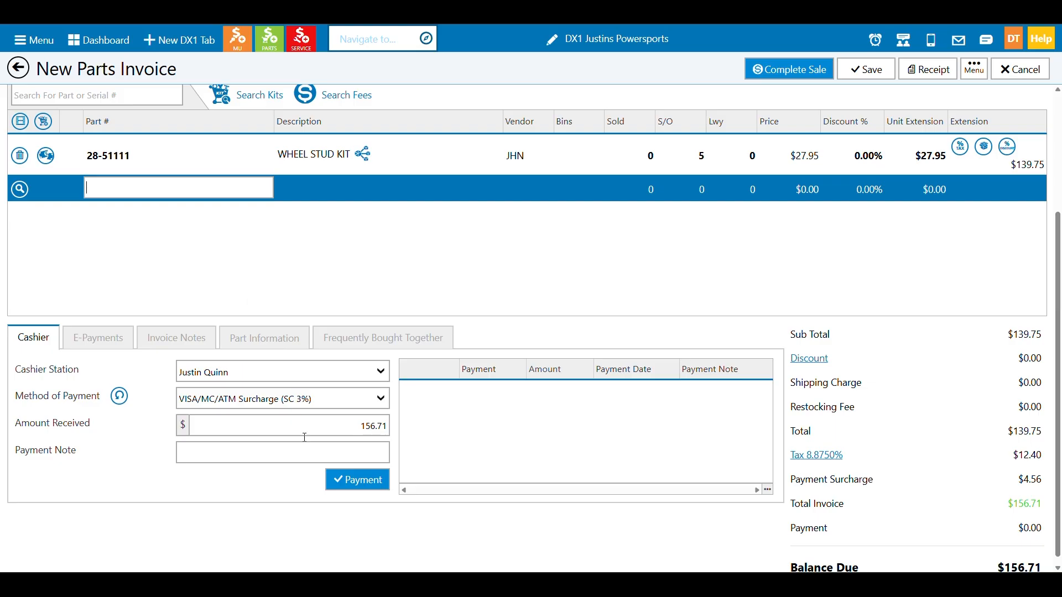
{"action": "left_click", "coordinate": [358, 480]}
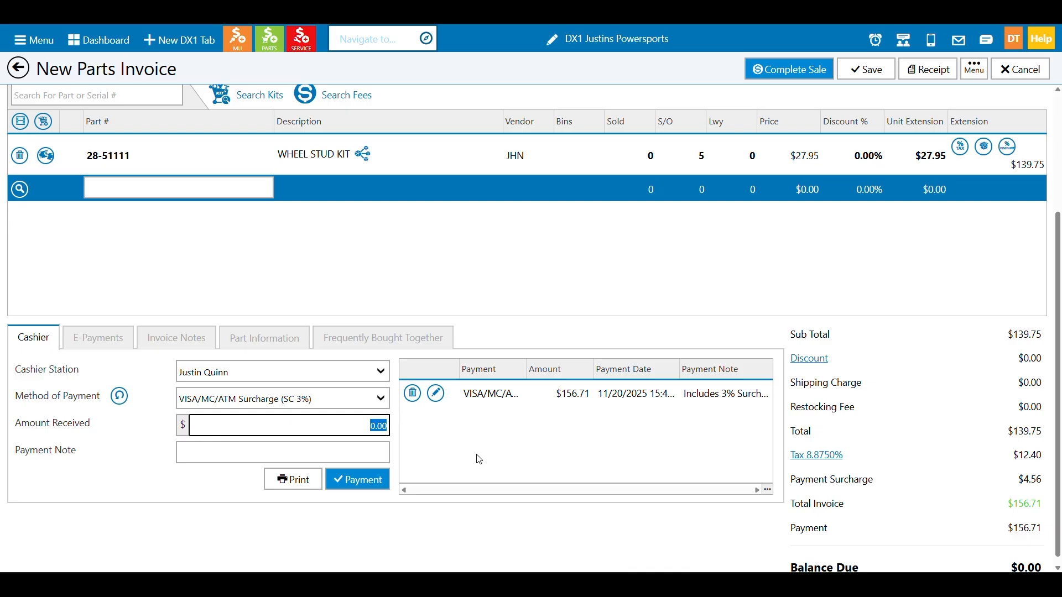
{"action": "scroll", "coordinate": [490, 458], "scroll_direction": "up", "scroll_amount": 2}
{"action": "scroll", "coordinate": [490, 458], "scroll_direction": "down", "scroll_amount": 1}
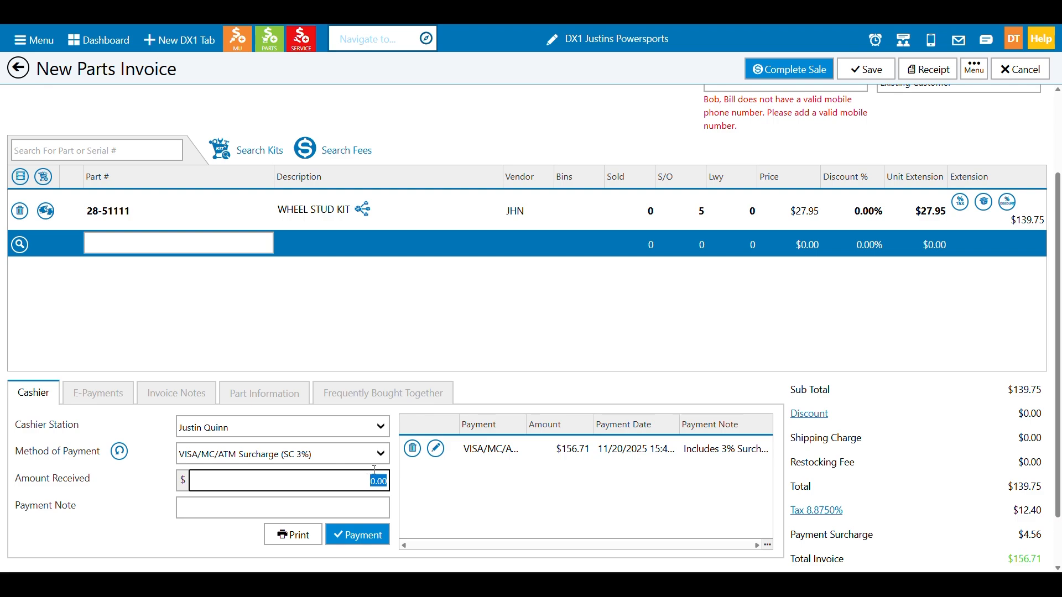
{"action": "left_click", "coordinate": [412, 449]}
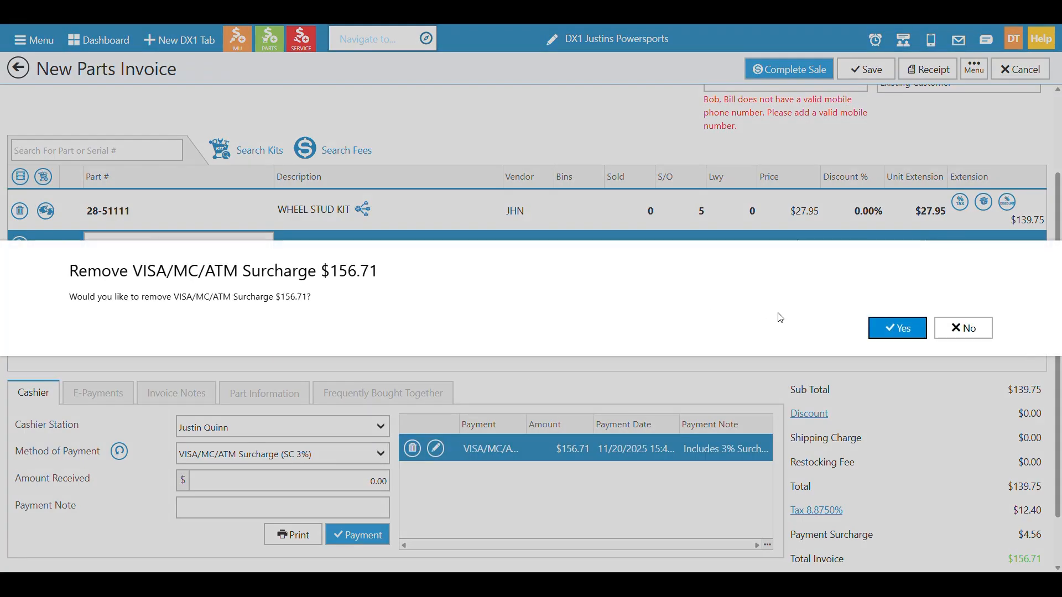
{"action": "left_click", "coordinate": [897, 328]}
Step: Record a $156.71 payment on the invoice with the VISA/MC/ATM Surcharge (SC 3%) method
{"action": "left_click", "coordinate": [355, 481]}
{"action": "double_click", "coordinate": [355, 481]}
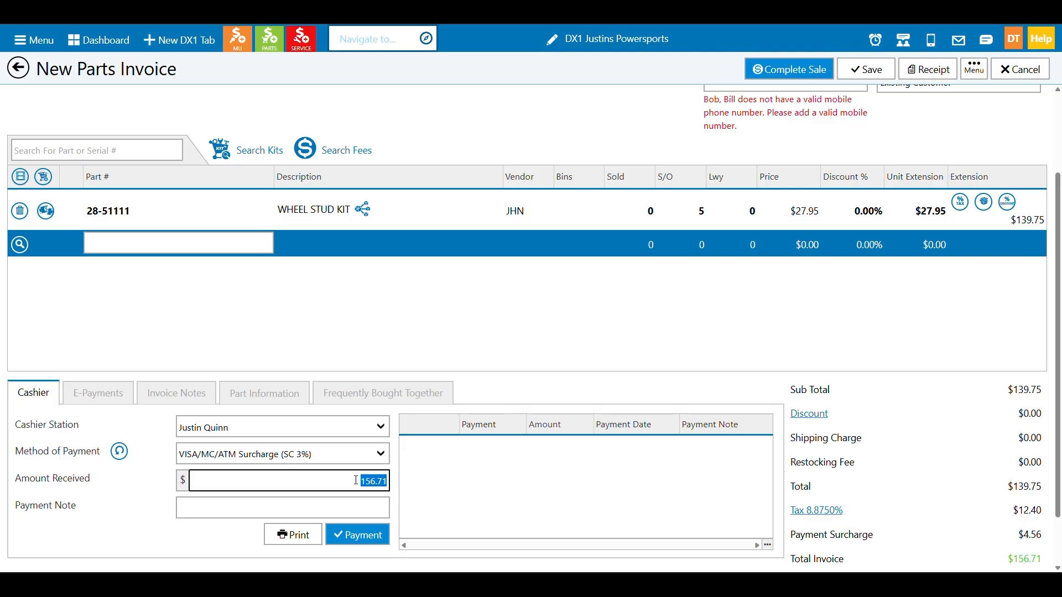
{"action": "left_click", "coordinate": [379, 533]}
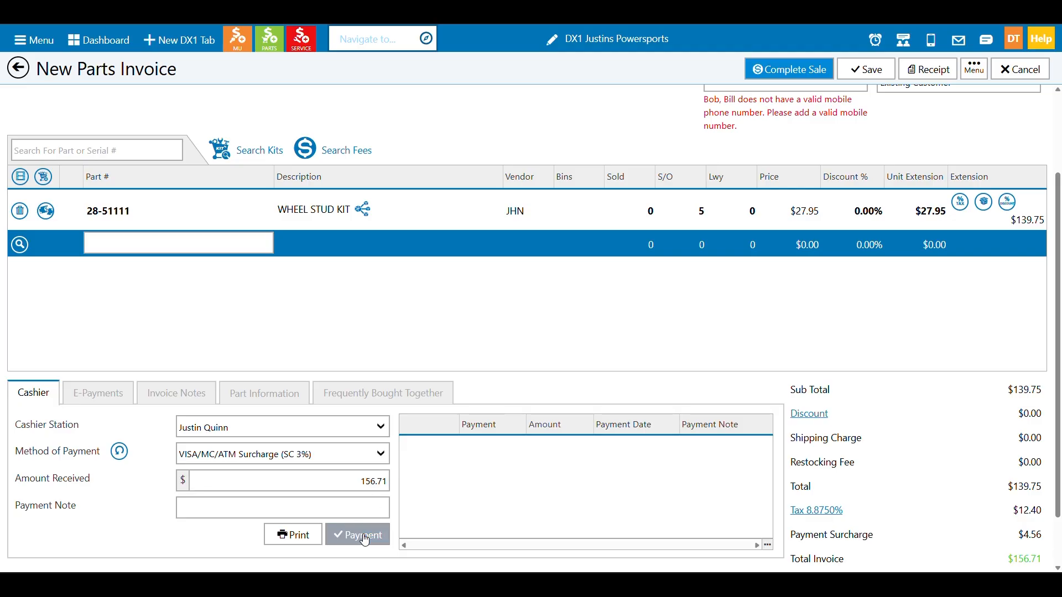
{"action": "left_click", "coordinate": [435, 512]}
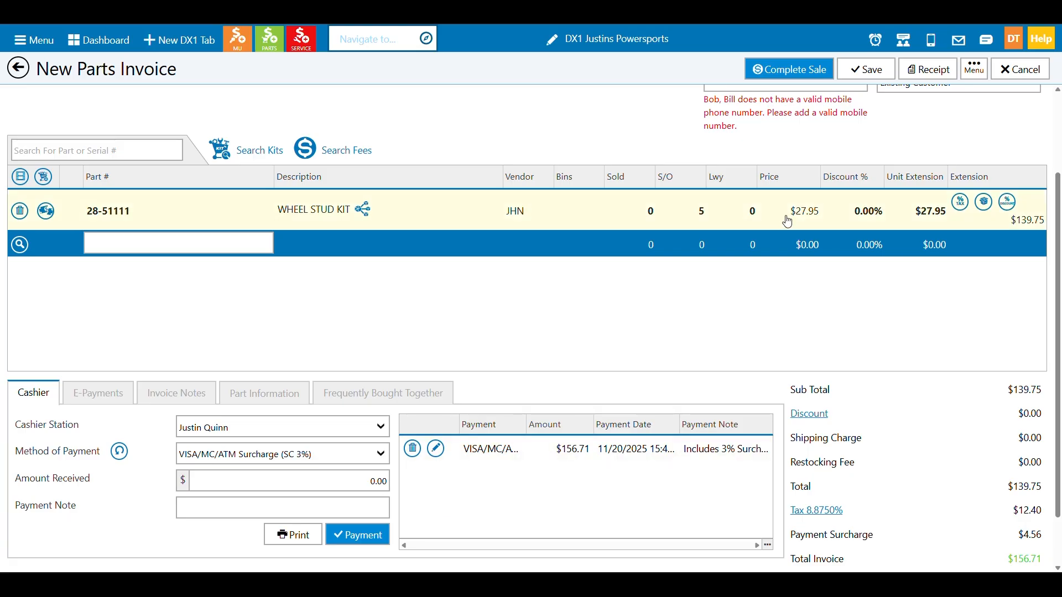
Step: Set the Ship to address to be the same as Sold to and charge tax at the customer location
{"action": "scroll", "coordinate": [788, 221], "scroll_direction": "up", "scroll_amount": 3}
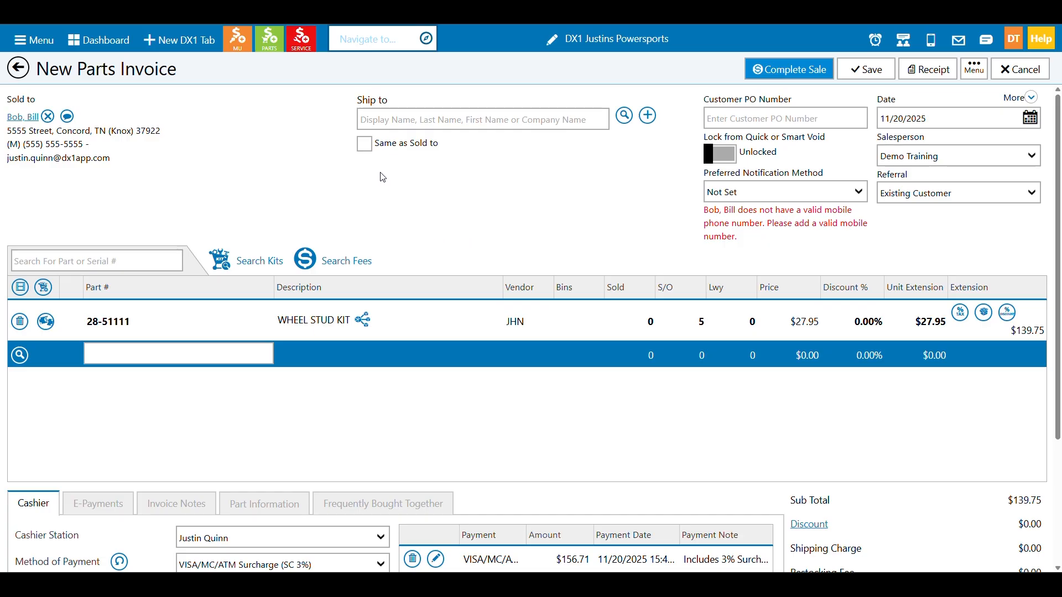
{"action": "left_click", "coordinate": [365, 144]}
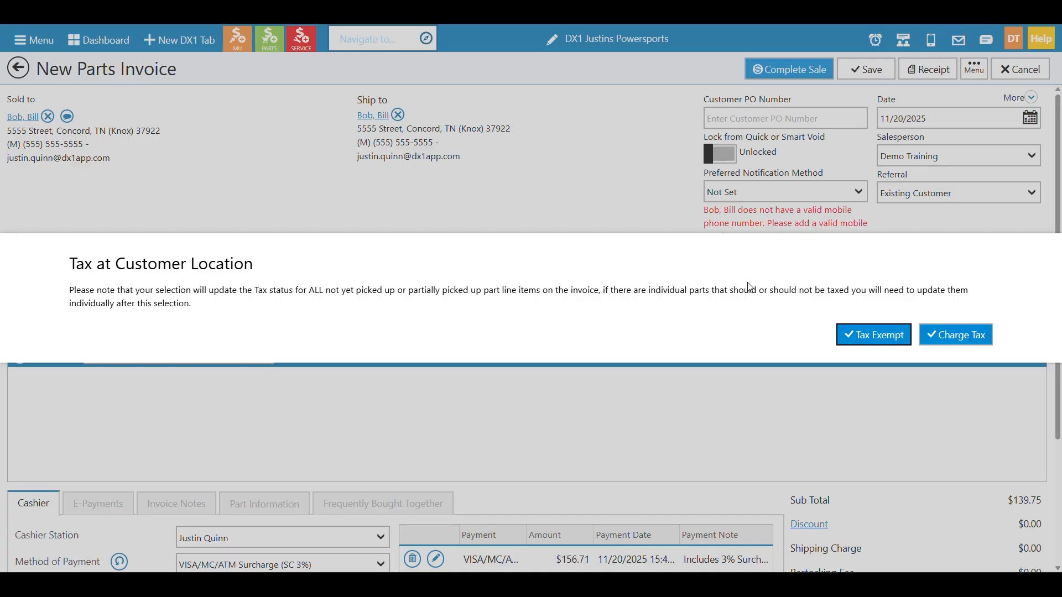
{"action": "left_click", "coordinate": [990, 337]}
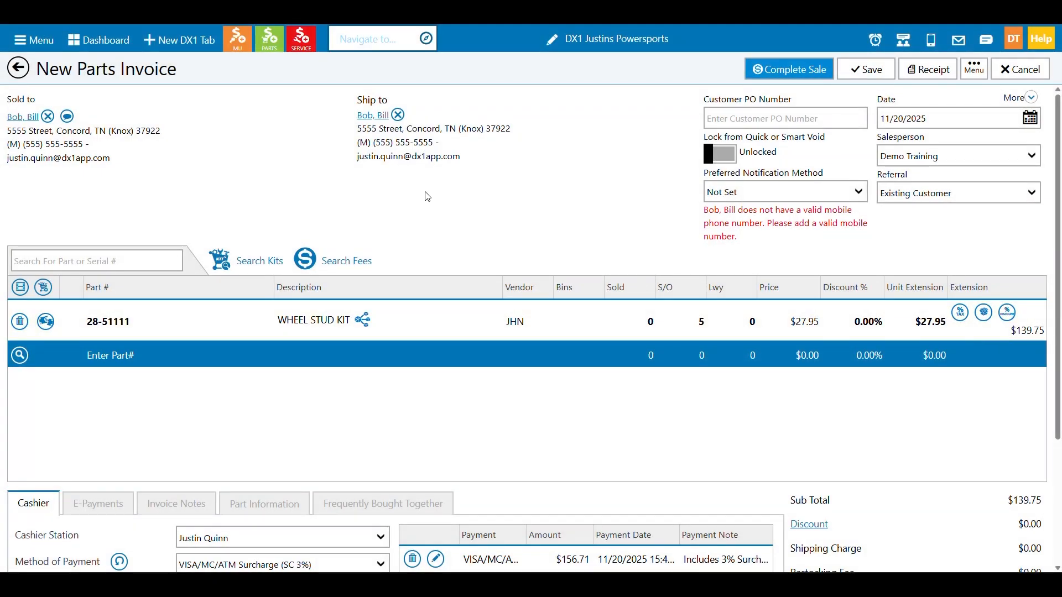
Step: Record the remaining $0.55 as a VISA/MC/ATM Surcharge payment and complete the sale without issuing a receipt
{"action": "scroll", "coordinate": [434, 193], "scroll_direction": "down", "scroll_amount": 2}
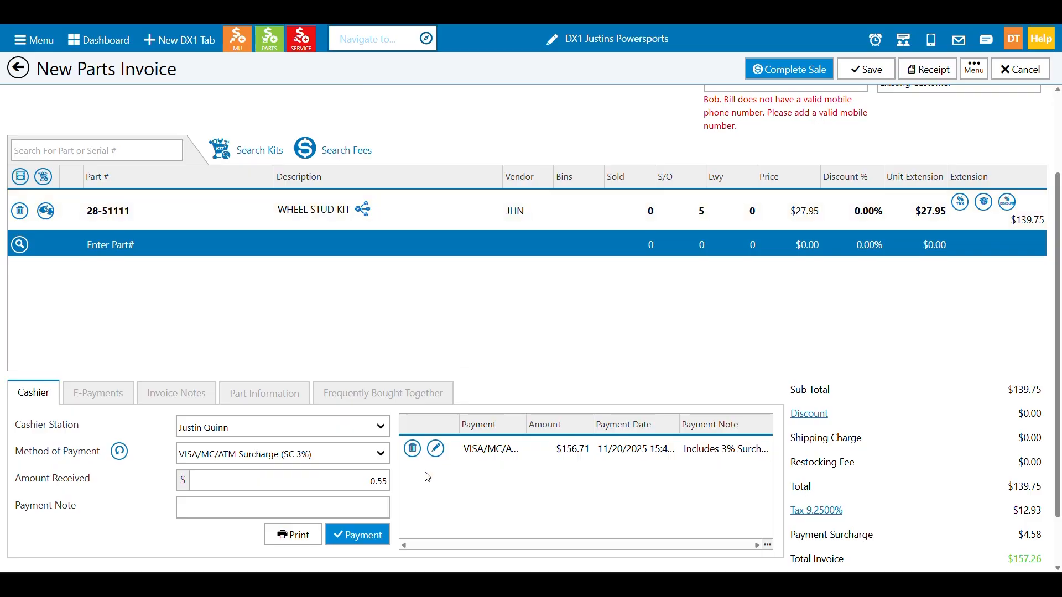
{"action": "left_click", "coordinate": [376, 534]}
{"action": "scroll", "coordinate": [553, 437], "scroll_direction": "up", "scroll_amount": 2}
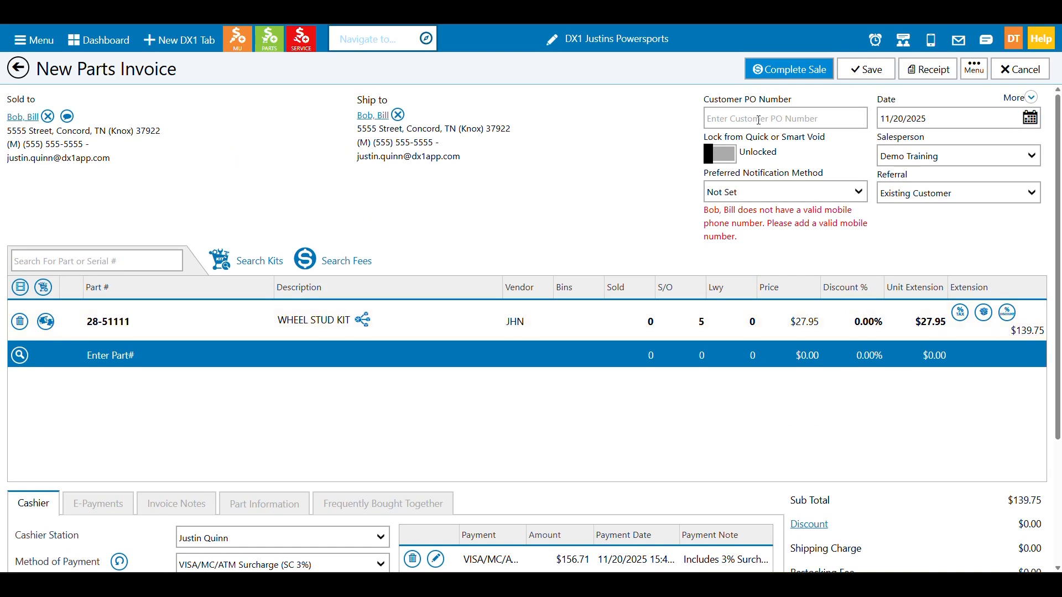
{"action": "left_click", "coordinate": [785, 78]}
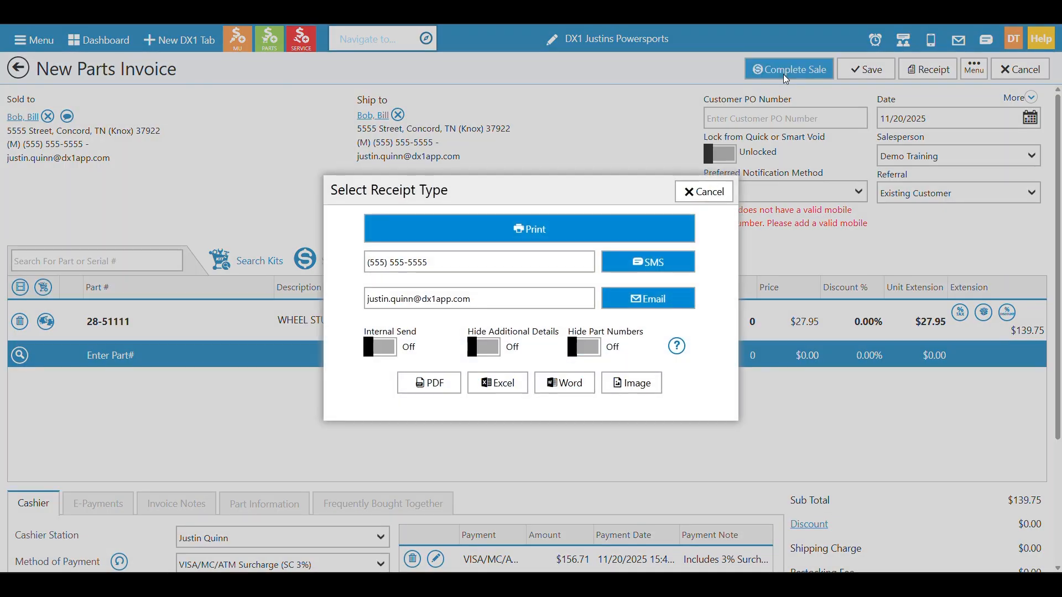
{"action": "left_click", "coordinate": [720, 192]}
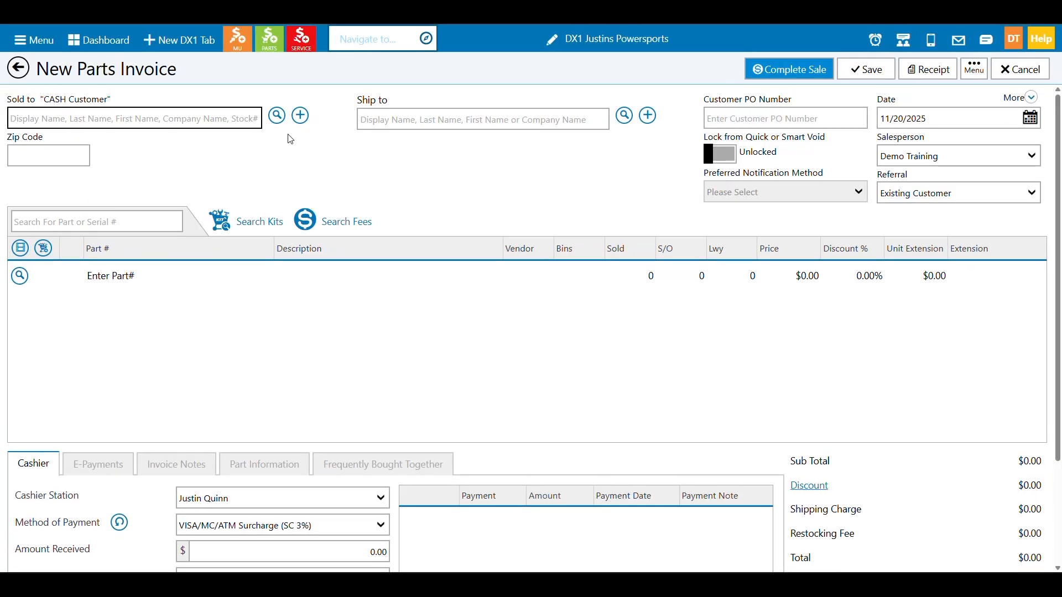
Step: Open Parts Ordering for Parts and Accessories and load the items to order from the vendor Johnson
{"action": "left_click", "coordinate": [18, 44]}
{"action": "left_click", "coordinate": [25, 41]}
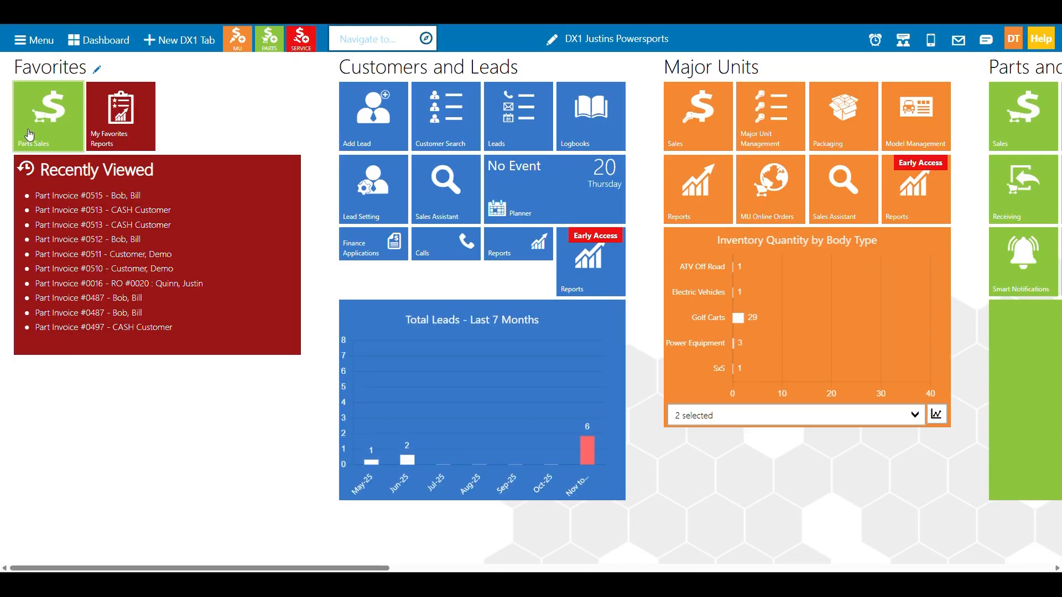
{"action": "scroll", "coordinate": [263, 140], "scroll_direction": "right", "scroll_amount": 4}
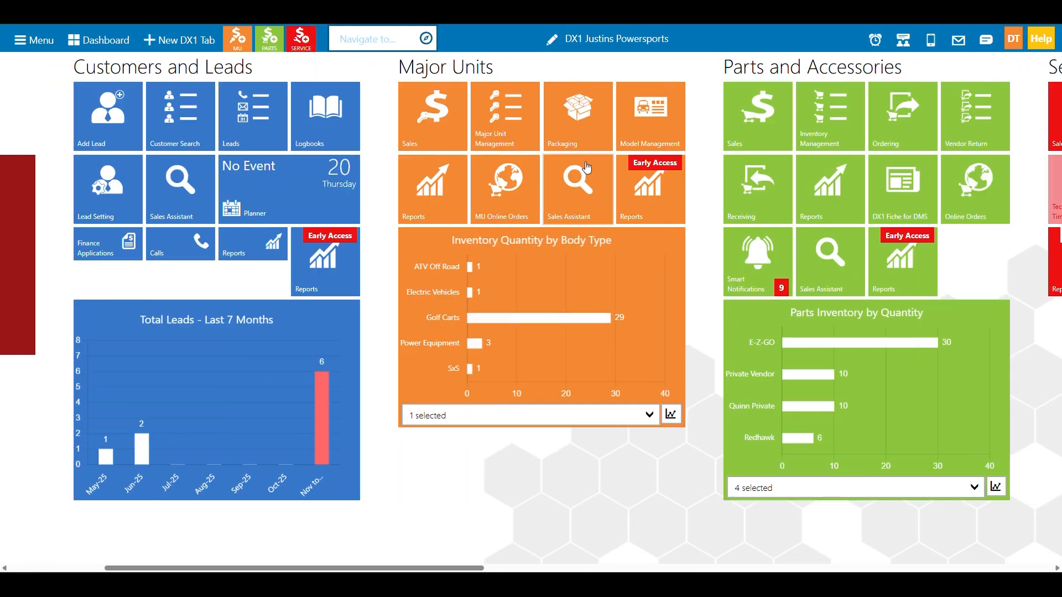
{"action": "left_click", "coordinate": [901, 121]}
{"action": "left_click", "coordinate": [334, 124]}
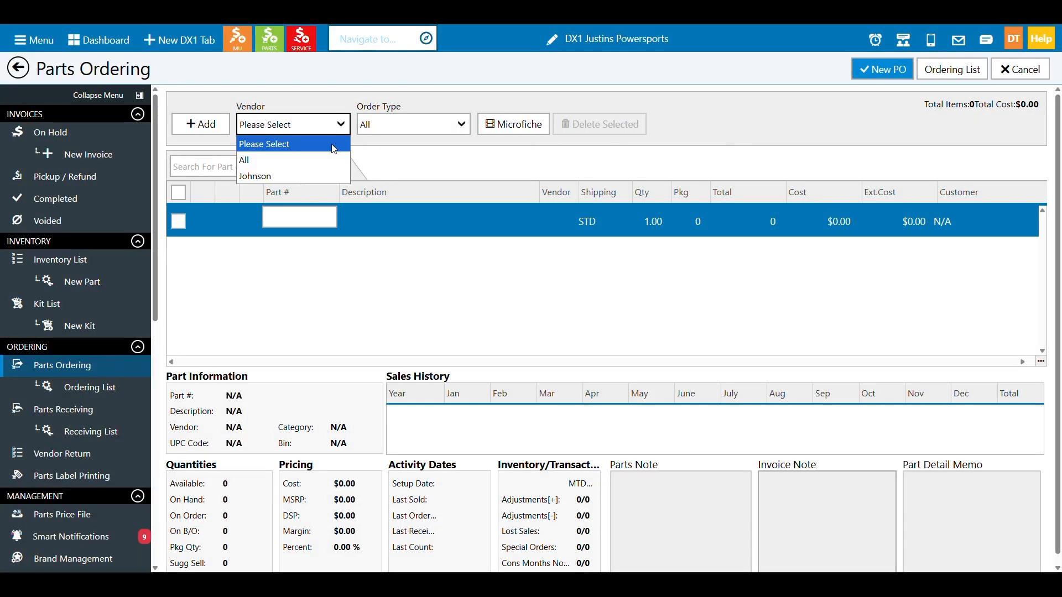
{"action": "left_click", "coordinate": [327, 174]}
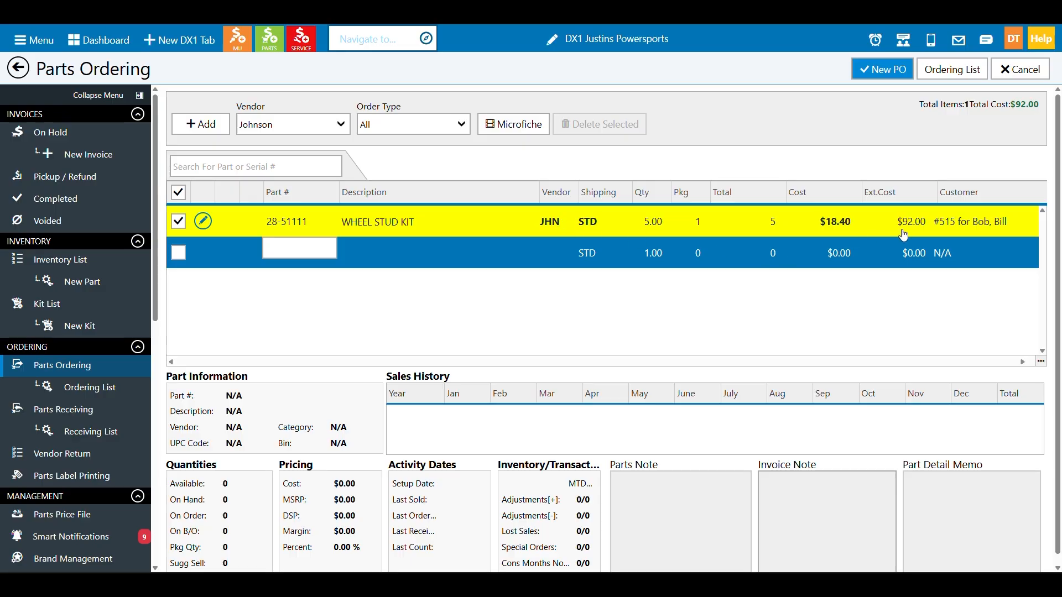
Step: Create and save a new Johnson purchase order for the wheel stud kit, and check which vendors remain to order from
{"action": "left_click", "coordinate": [870, 72]}
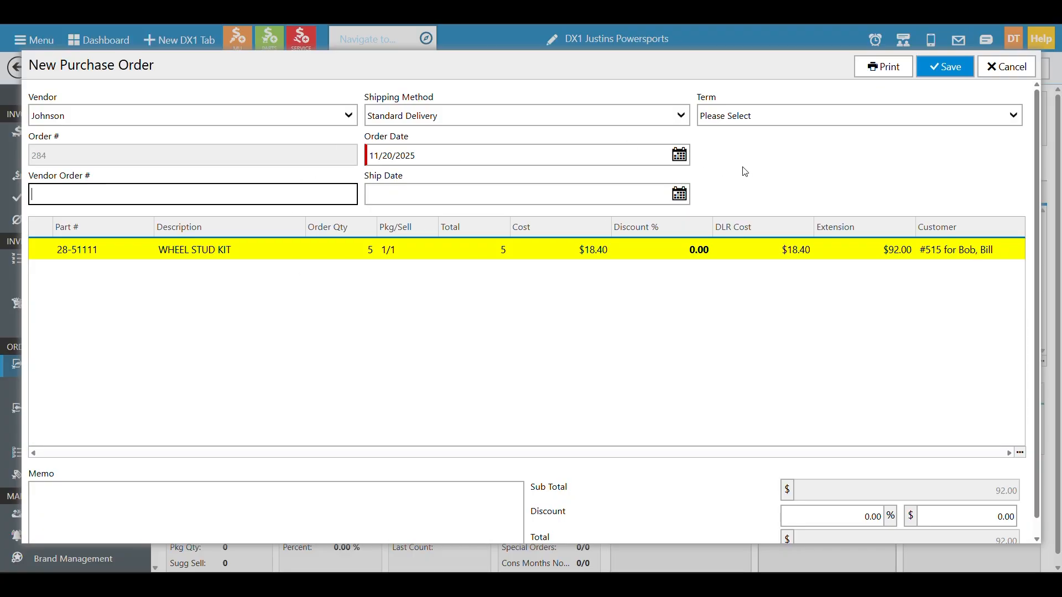
{"action": "double_click", "coordinate": [137, 155]}
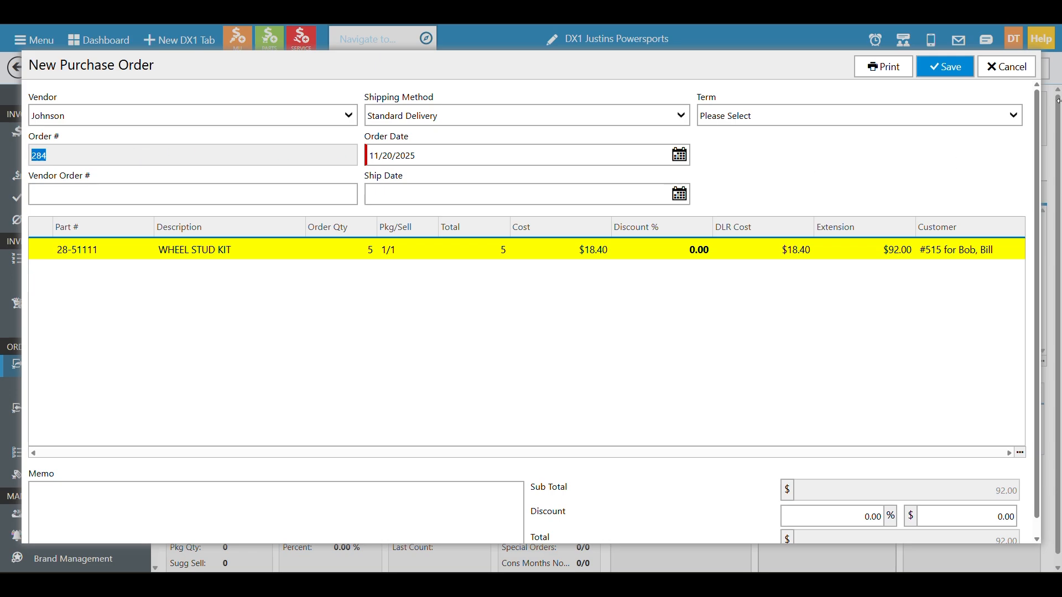
{"action": "left_click", "coordinate": [954, 77]}
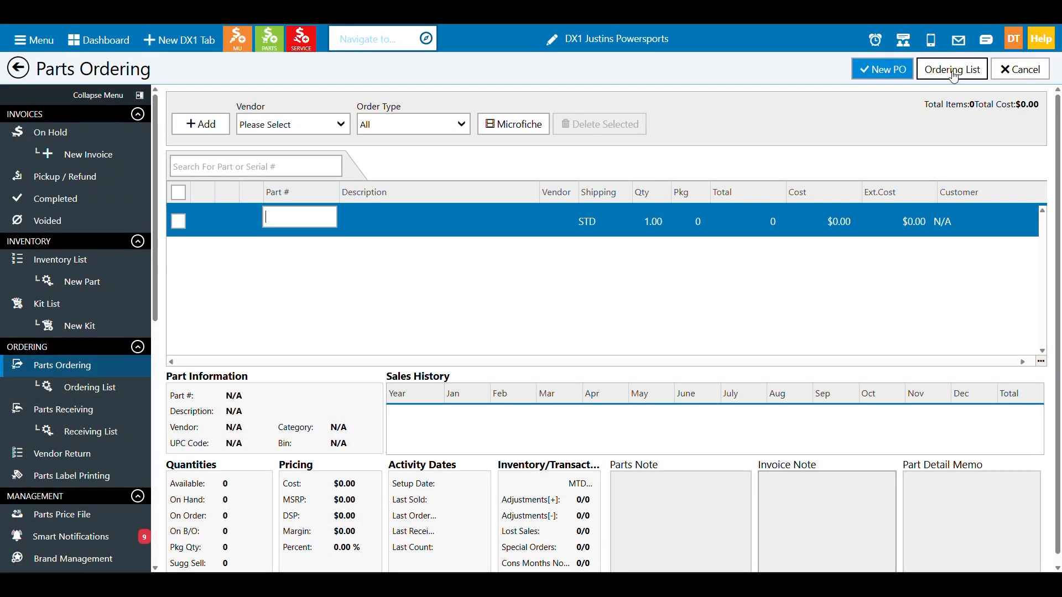
{"action": "left_click", "coordinate": [346, 130]}
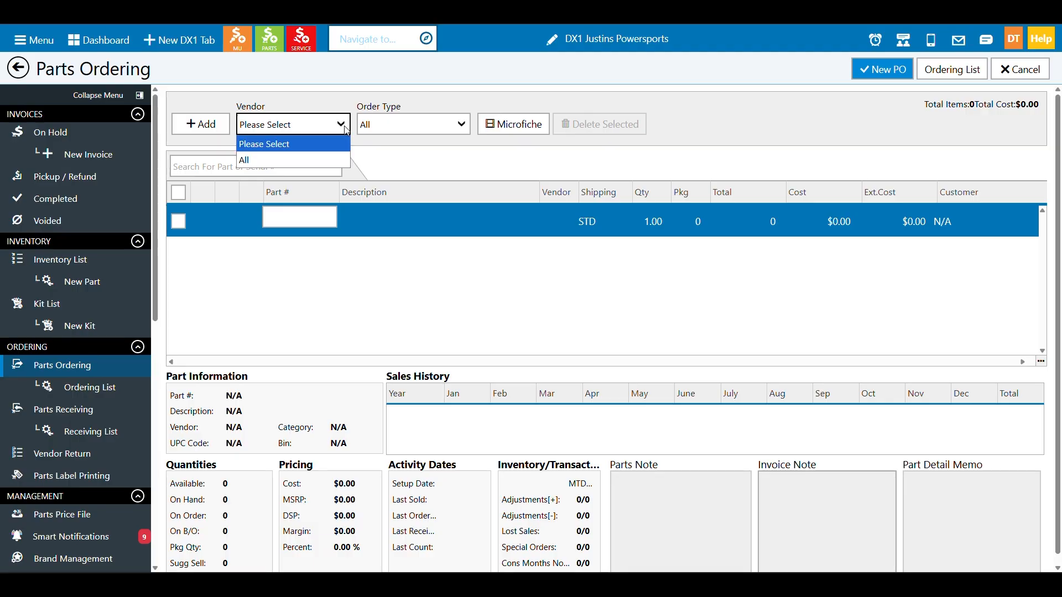
{"action": "left_click", "coordinate": [369, 166]}
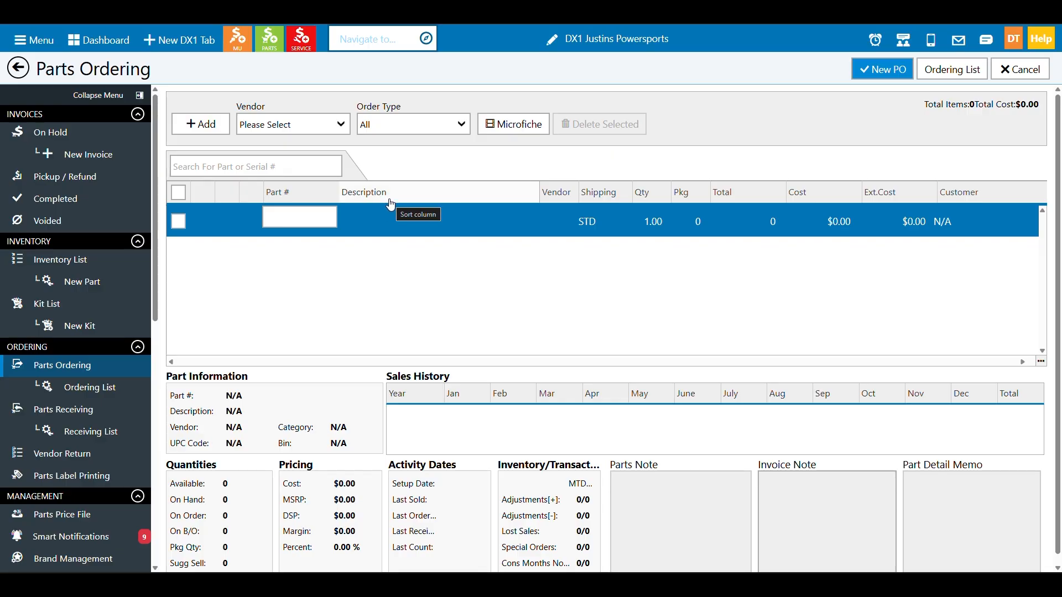
Step: Open Parts Receiving, load the vendor Johnson's open orders, and mark 5 wheel stud kits as received
{"action": "left_click", "coordinate": [120, 410]}
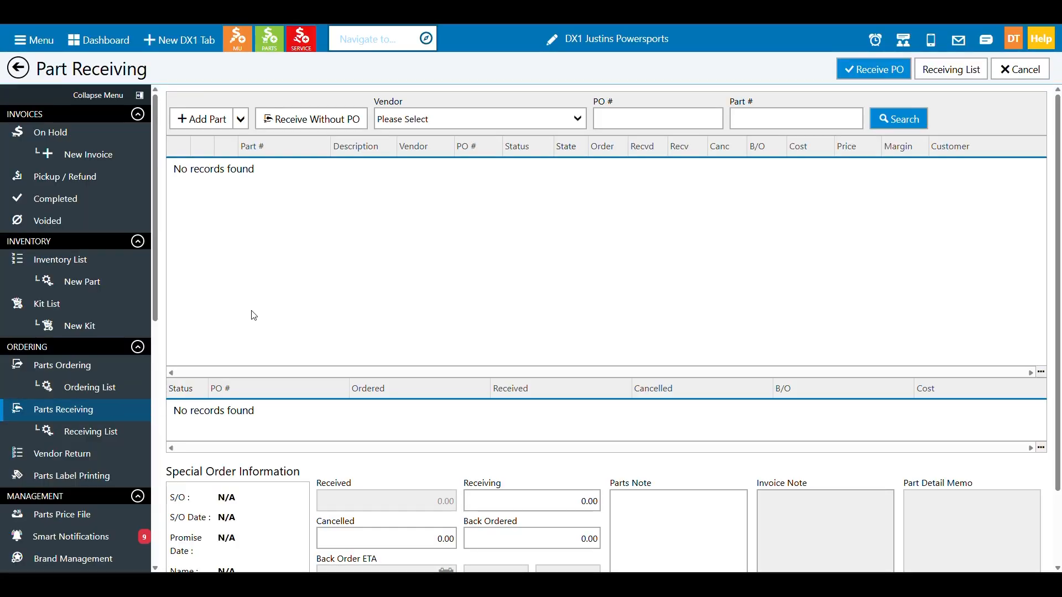
{"action": "left_click", "coordinate": [575, 119]}
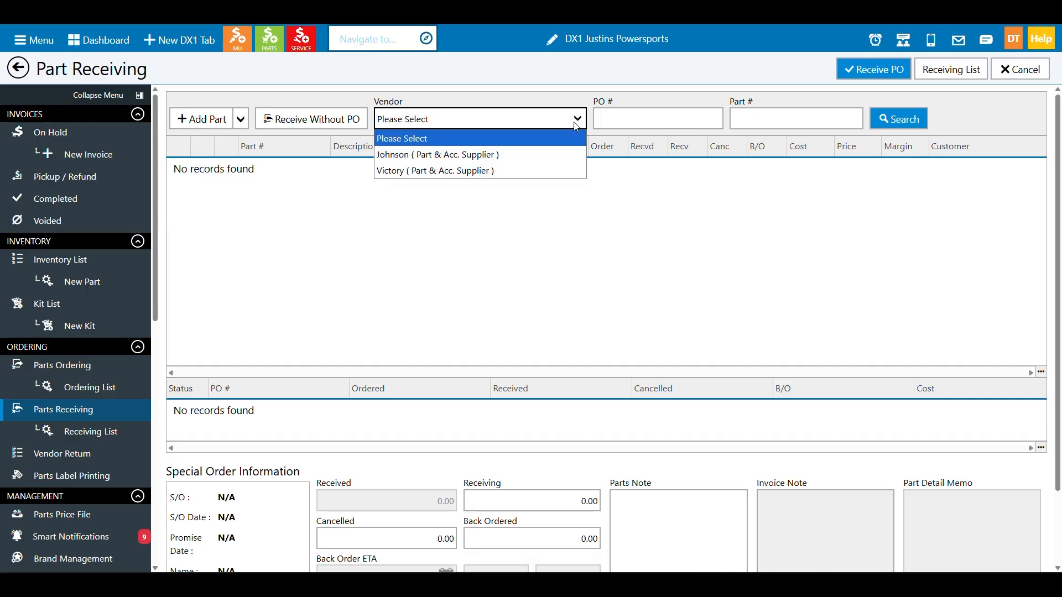
{"action": "left_click", "coordinate": [562, 151]}
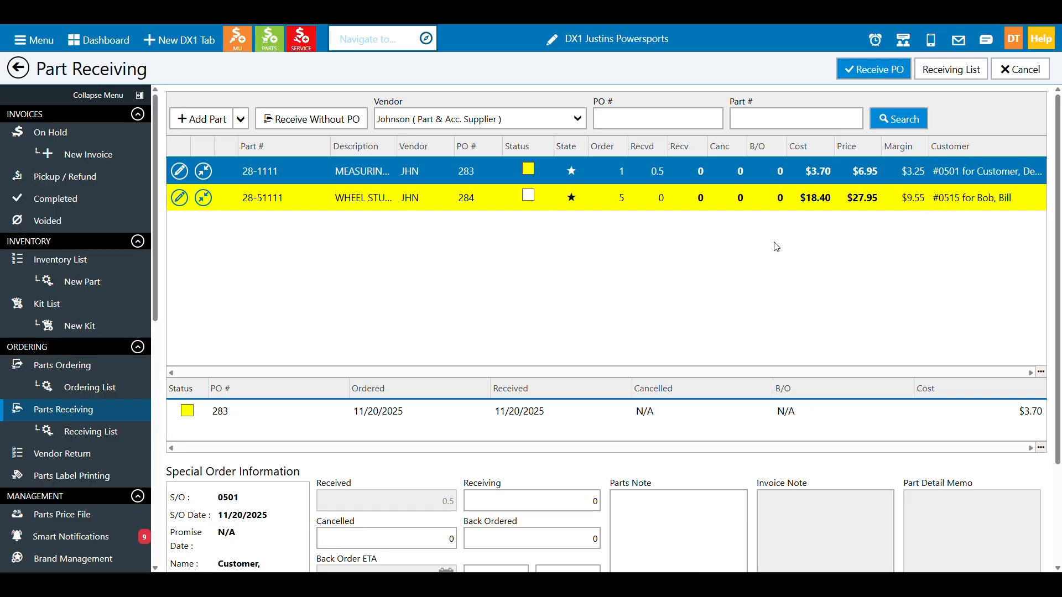
{"action": "left_click", "coordinate": [700, 198]}
{"action": "key", "text": "Return"}
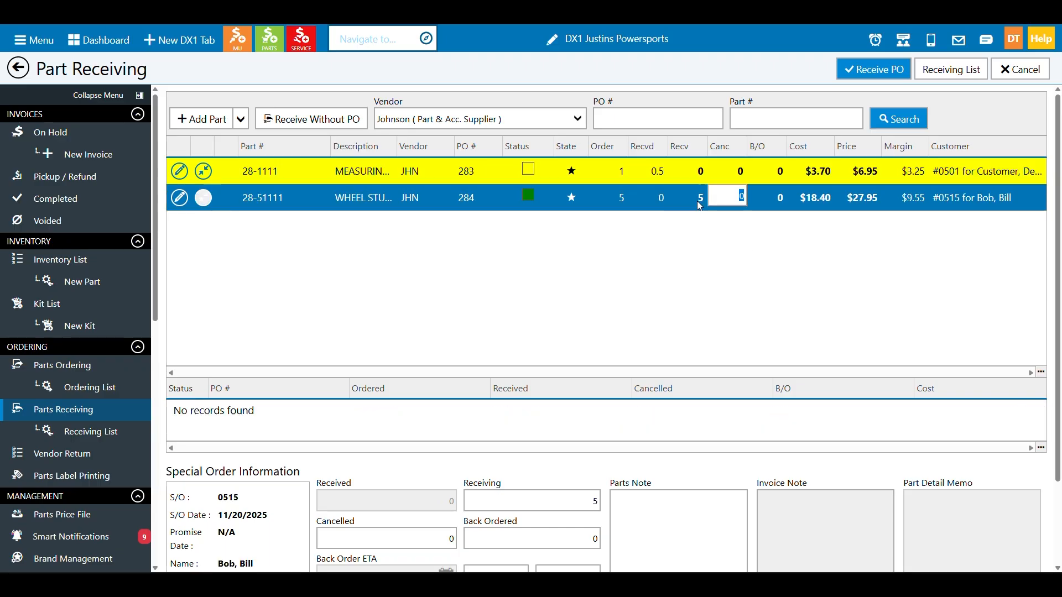
Step: Receive the wheel stud kit purchase order under vendor invoice number 321654 without printing labels, and save the receiving session
{"action": "left_click", "coordinate": [863, 79]}
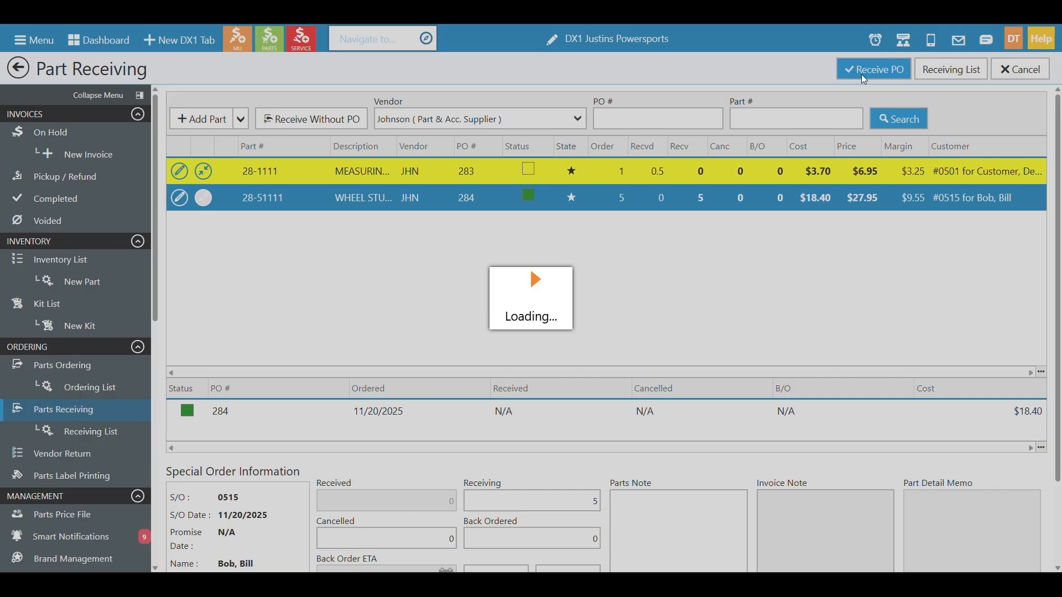
{"action": "type", "text": "321654"}
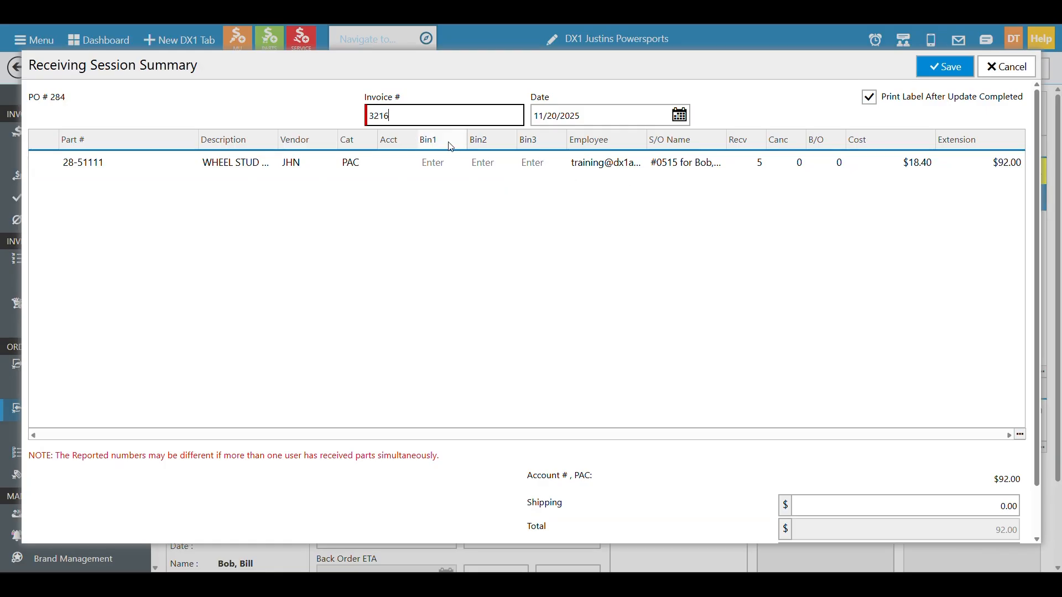
{"action": "key", "text": "Tab"}
{"action": "left_click", "coordinate": [871, 105]}
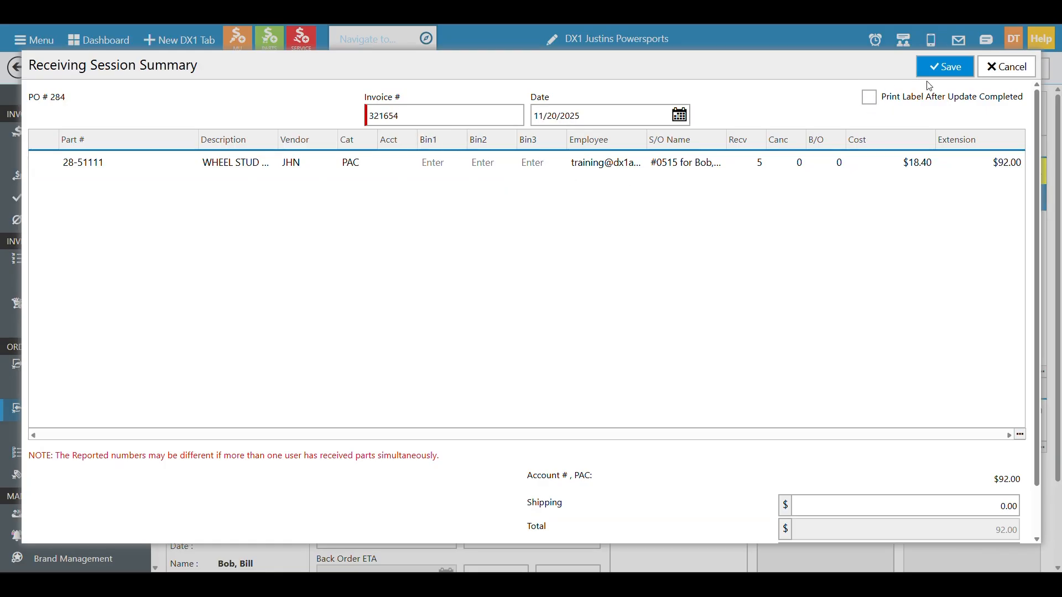
{"action": "left_click", "coordinate": [936, 70]}
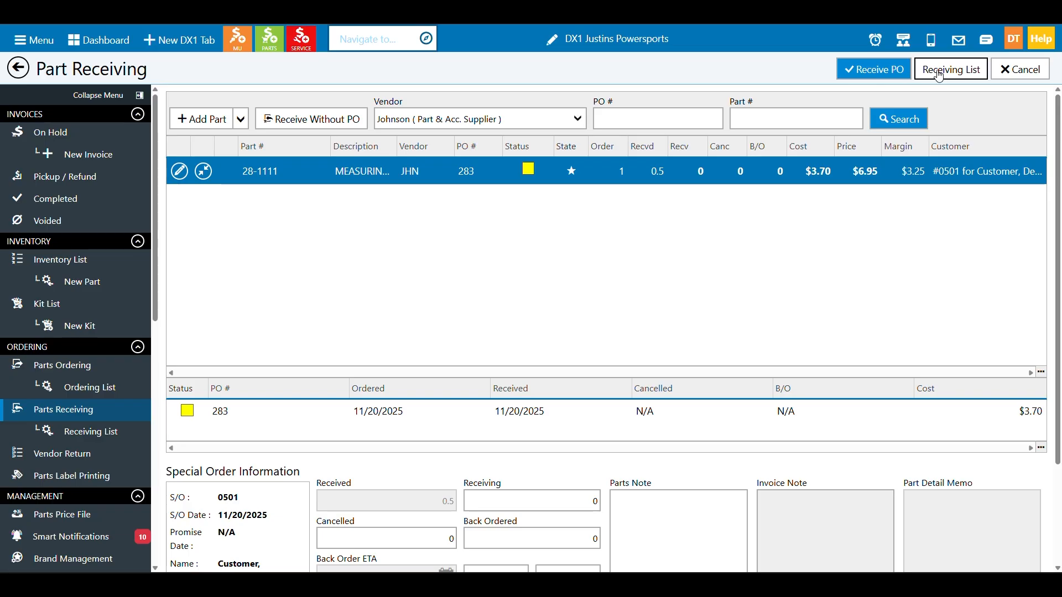
Step: Check Smart Notifications for the received special order, and view the order statuses in the parts Pickup / Refund list
{"action": "left_click", "coordinate": [93, 537]}
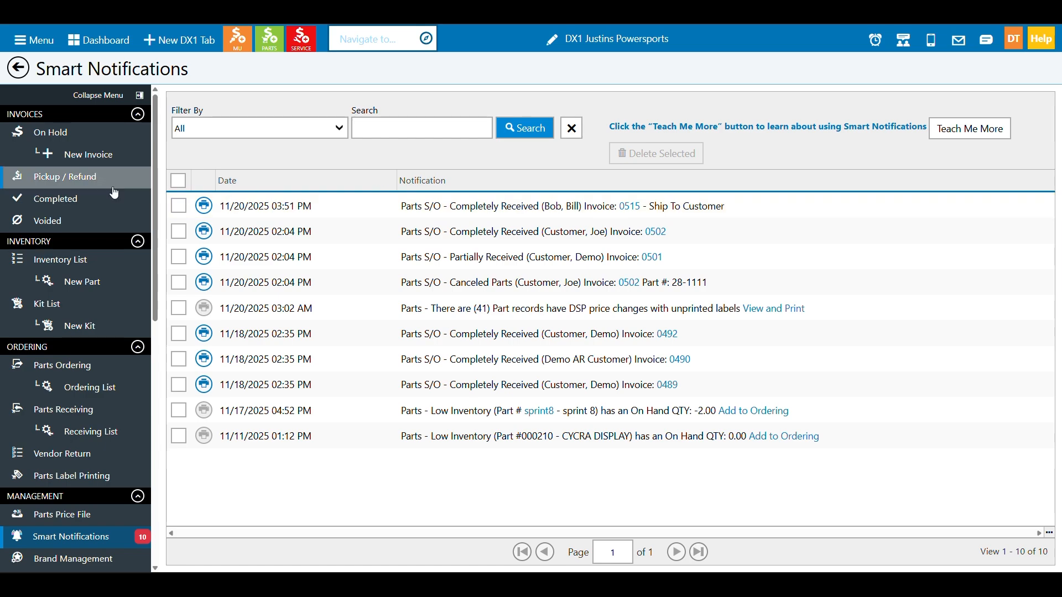
{"action": "left_click", "coordinate": [85, 181]}
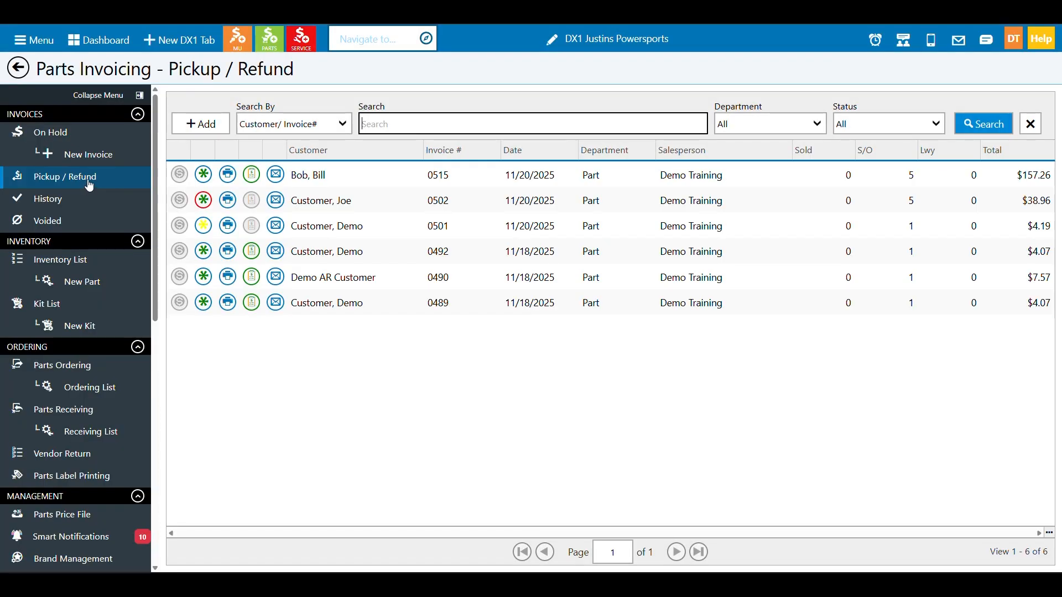
{"action": "left_click", "coordinate": [203, 225]}
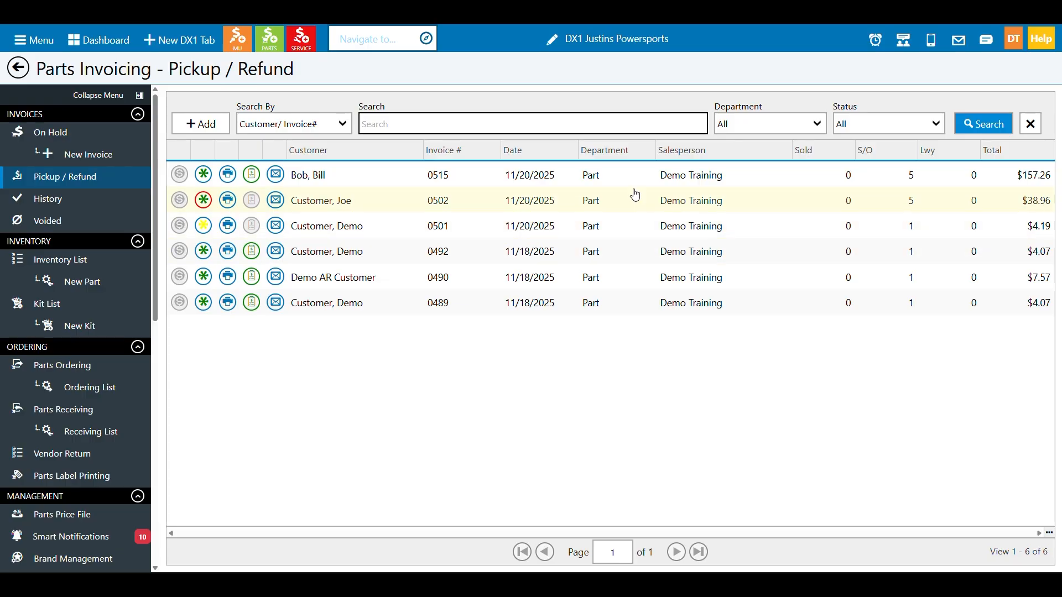
Step: Open invoice 0515 for the wheel stud kit, pick up all received parts, and continue to the pending sale
{"action": "left_click", "coordinate": [450, 177]}
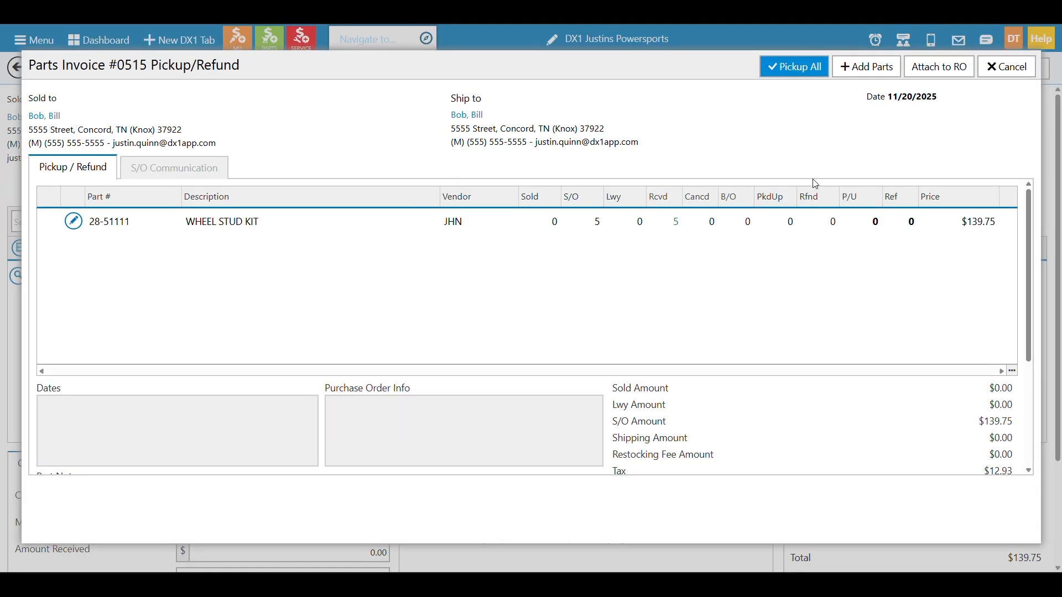
{"action": "left_click", "coordinate": [716, 225]}
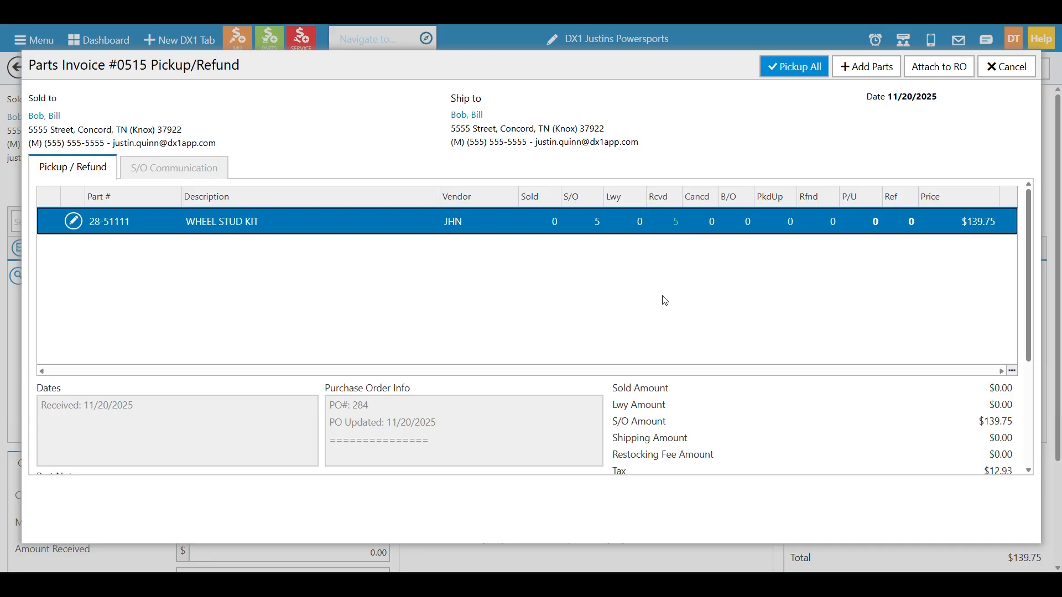
{"action": "left_click", "coordinate": [784, 76]}
{"action": "left_click", "coordinate": [932, 76]}
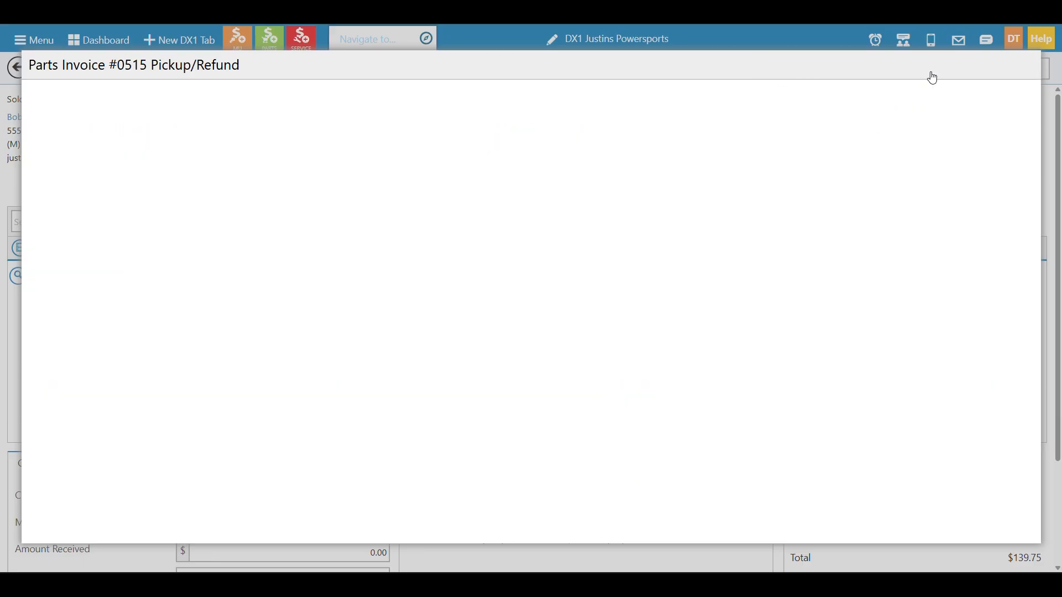
Step: Review the recorded payments, complete the wheel stud kit sale with a print receipt, and close the print preview without printing
{"action": "scroll", "coordinate": [727, 344], "scroll_direction": "down", "scroll_amount": 3}
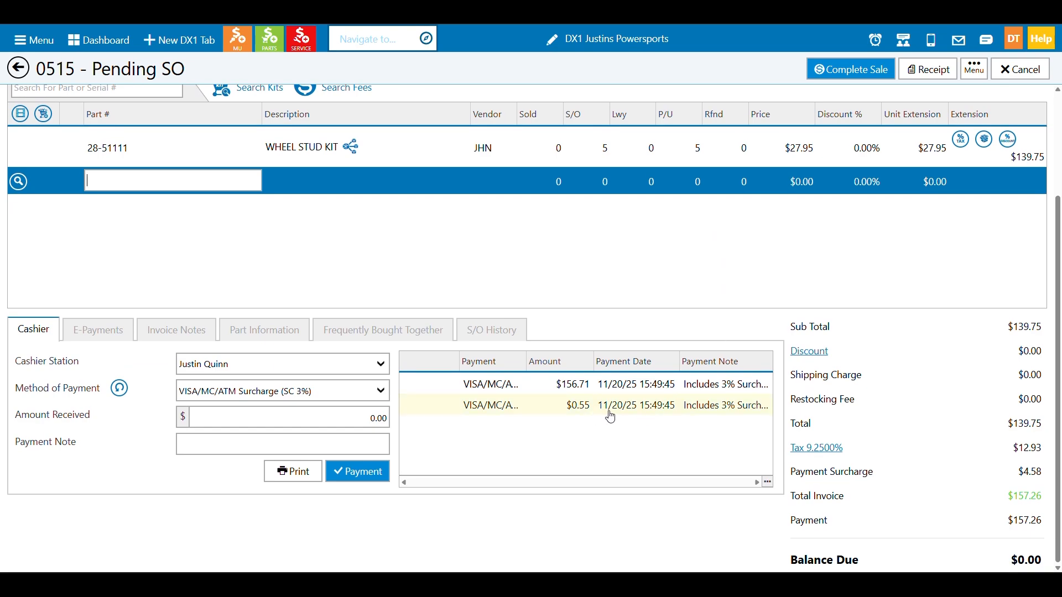
{"action": "scroll", "coordinate": [608, 418], "scroll_direction": "up", "scroll_amount": 3}
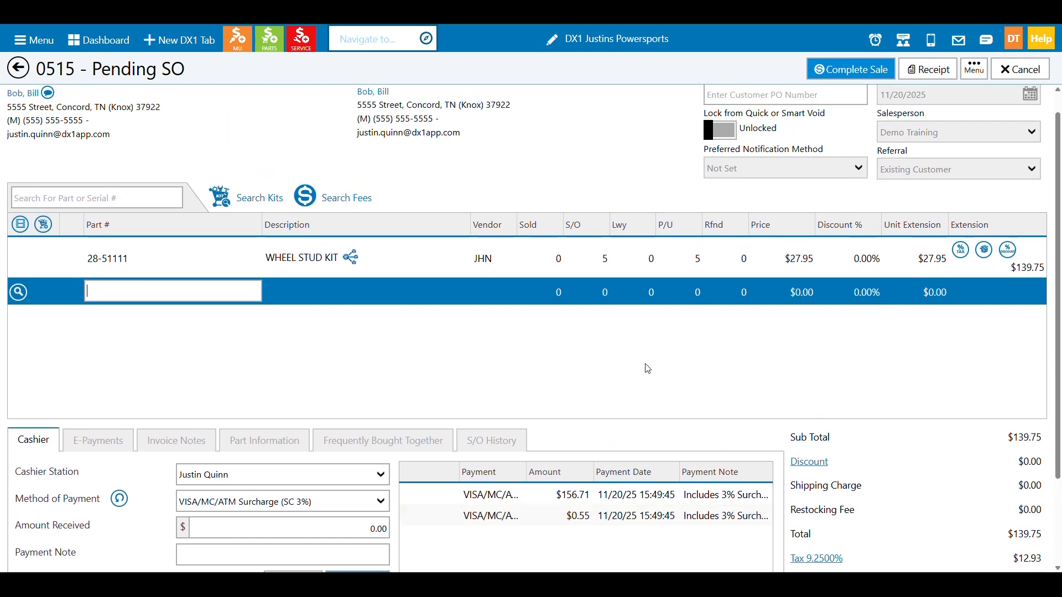
{"action": "left_click", "coordinate": [846, 71]}
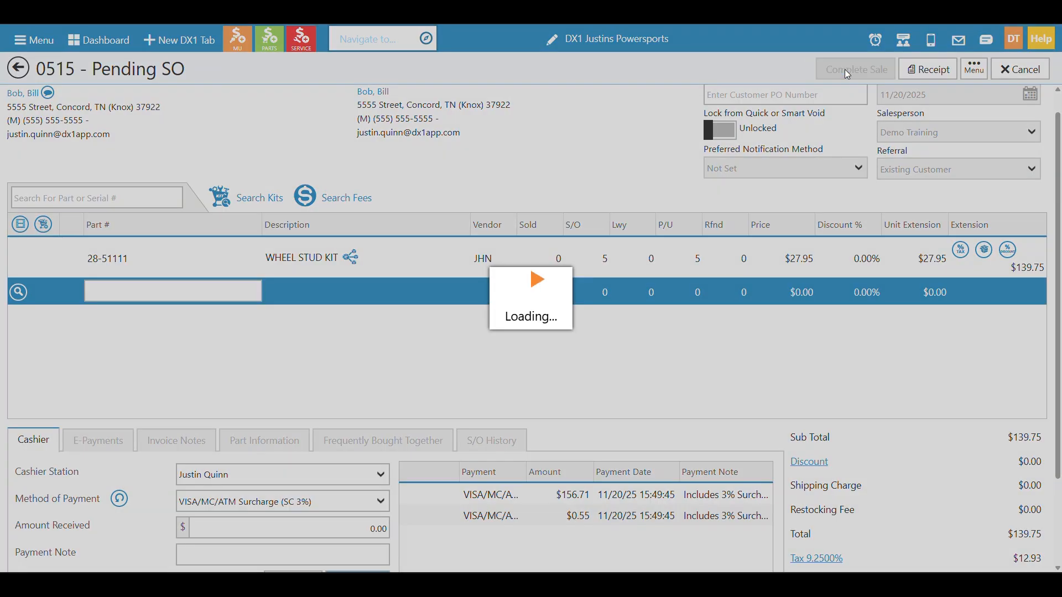
{"action": "left_click", "coordinate": [669, 237]}
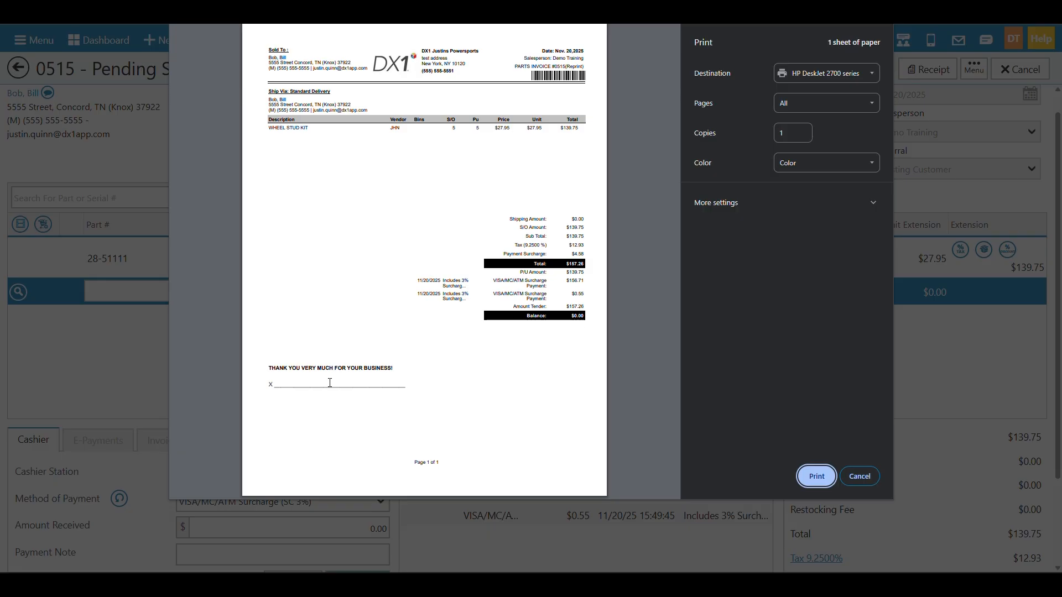
{"action": "left_click", "coordinate": [869, 479]}
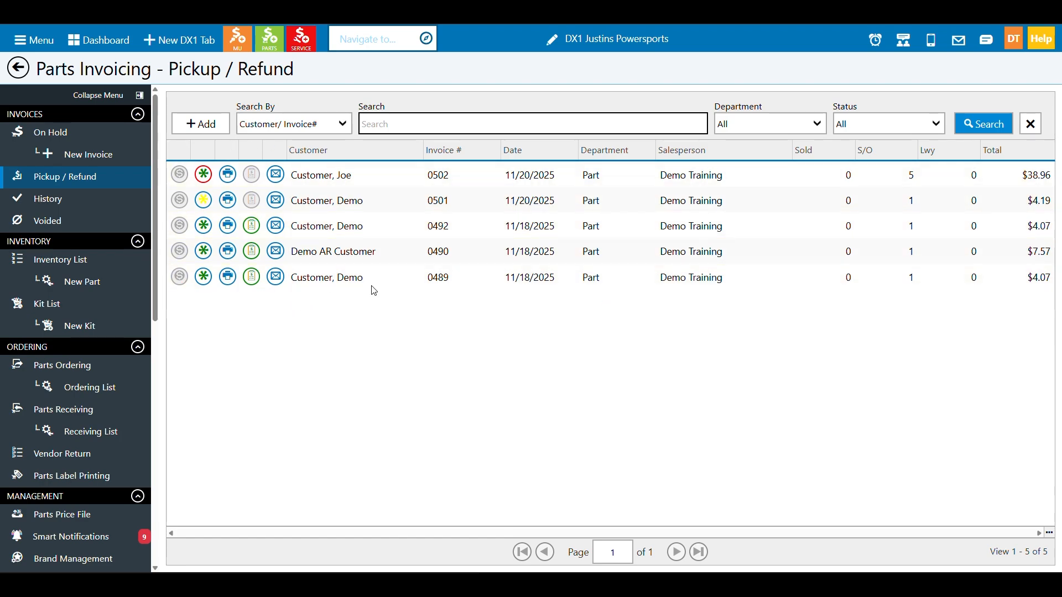
Step: Filter the Pickup / Refund list by the status All Parts Received with Cancelled Parts
{"action": "left_click", "coordinate": [870, 128]}
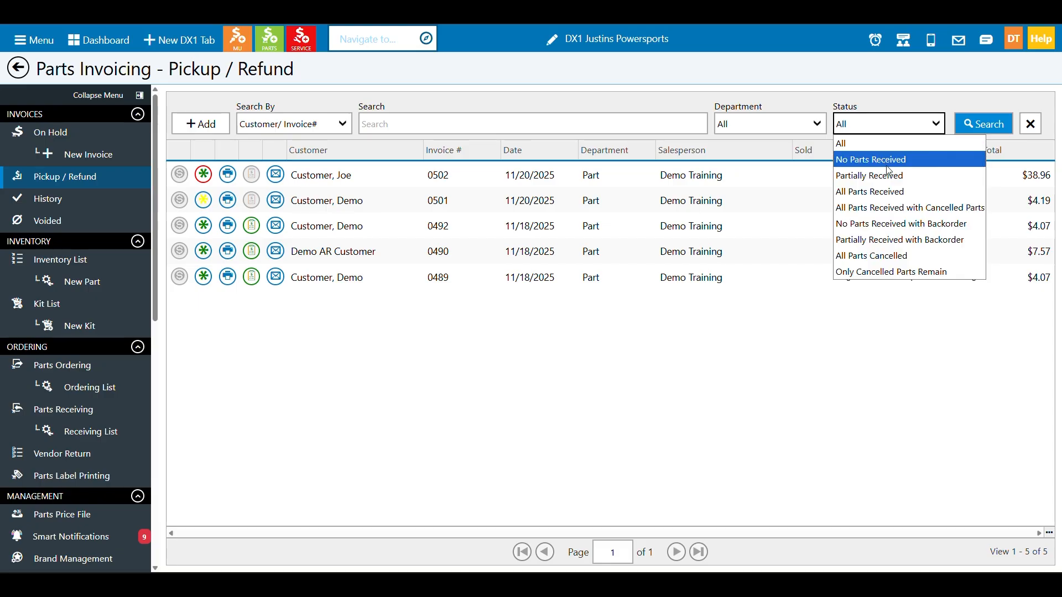
{"action": "left_click", "coordinate": [901, 208]}
{"action": "left_click", "coordinate": [971, 130]}
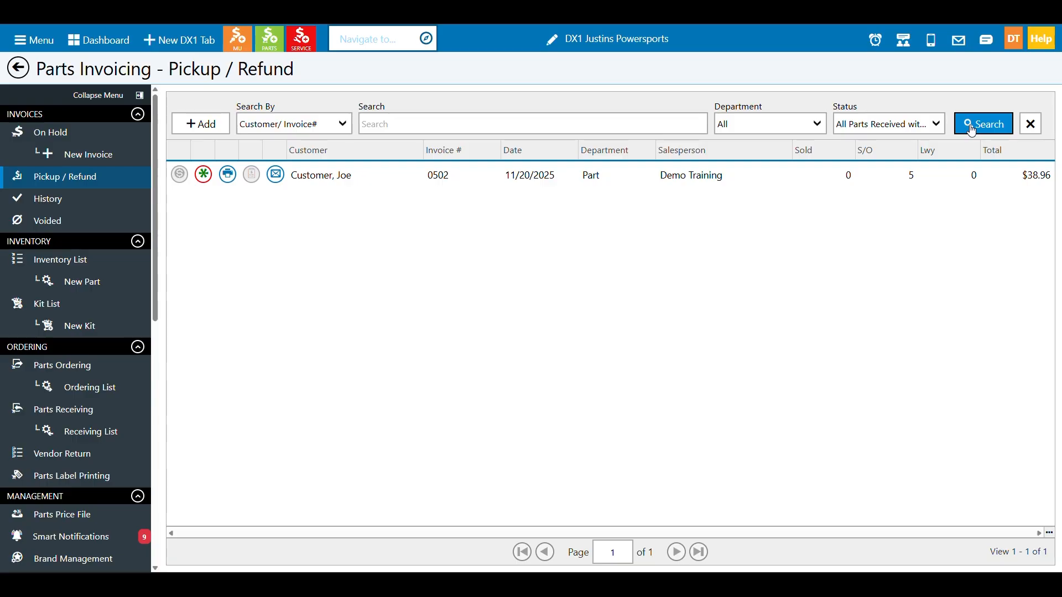
{"action": "left_click", "coordinate": [312, 180]}
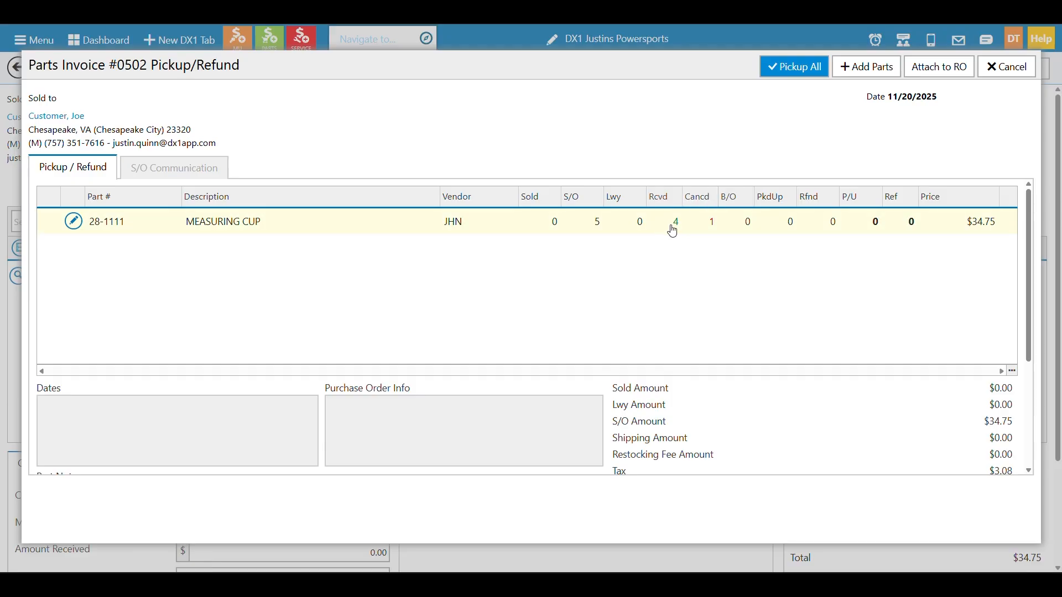
{"action": "left_click", "coordinate": [709, 233]}
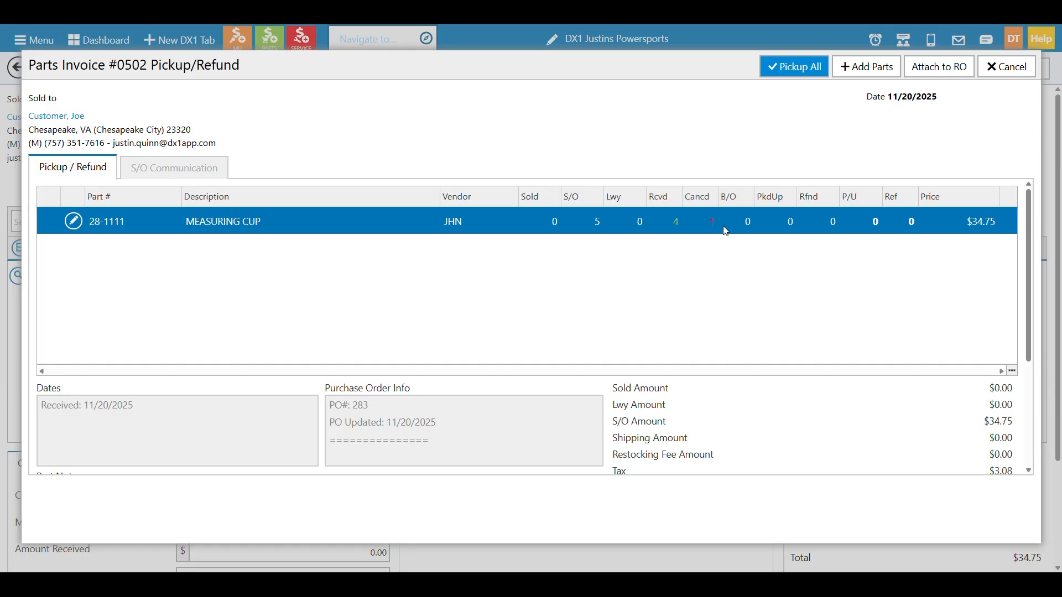
{"action": "left_click", "coordinate": [811, 67]}
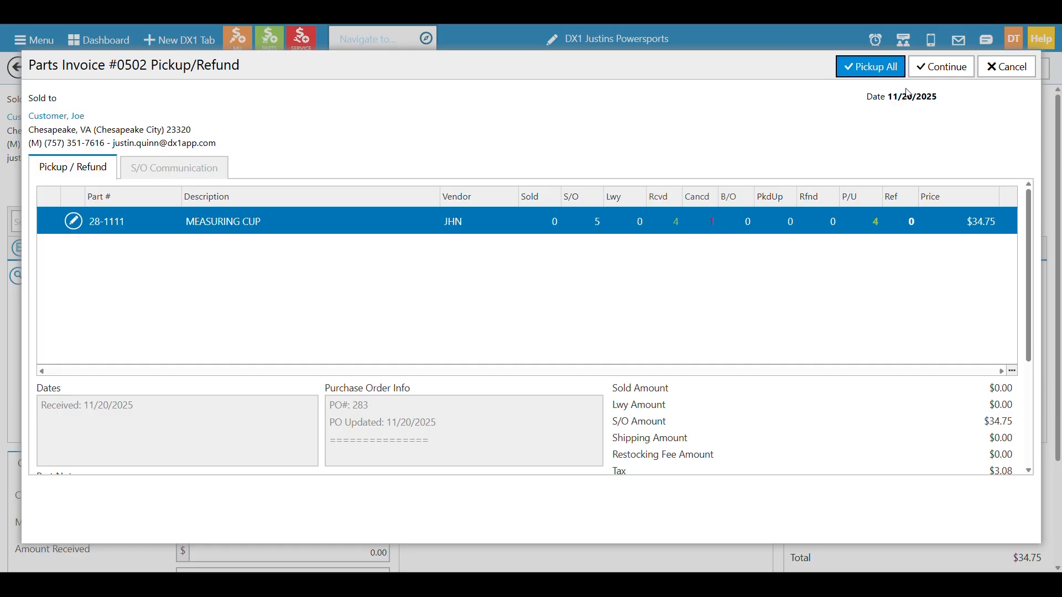
{"action": "left_click", "coordinate": [942, 67]}
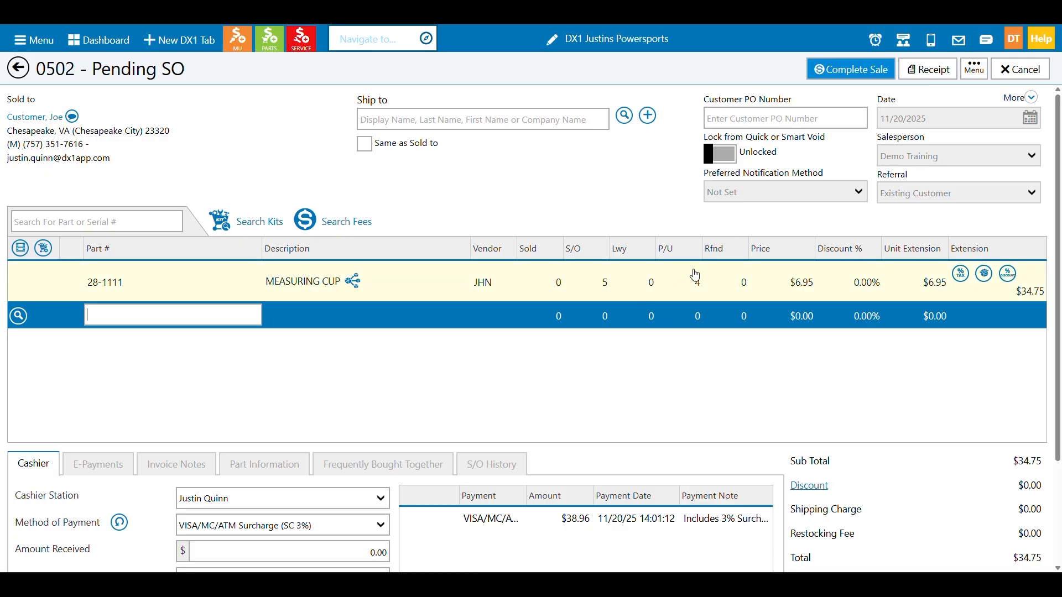
{"action": "left_click", "coordinate": [24, 76]}
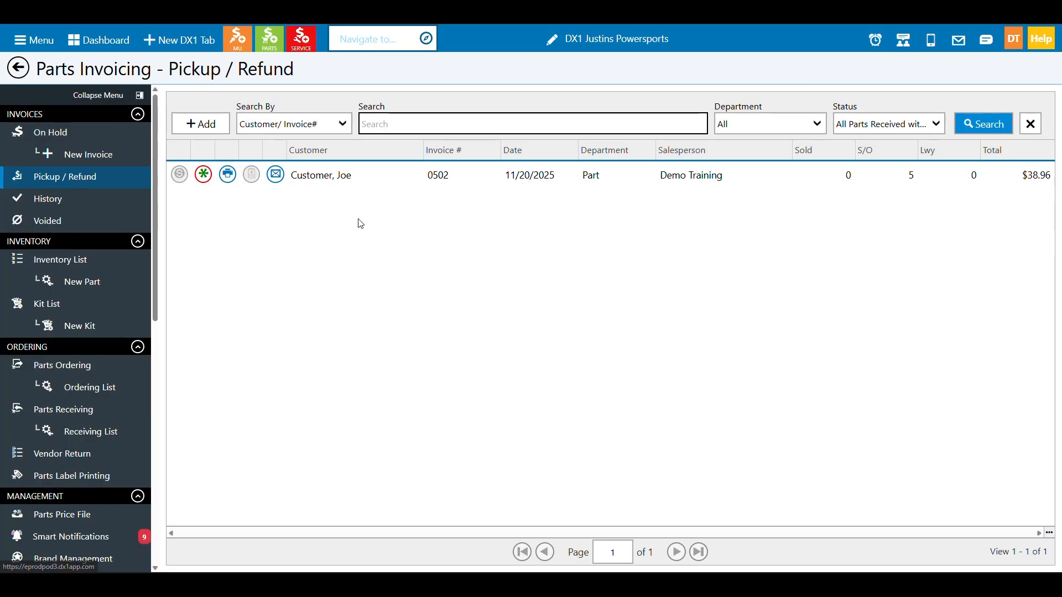
Step: On measuring cup invoice 0502, pick up all received parts, set the refund quantity to 1, and continue to the pending sale
{"action": "left_click", "coordinate": [418, 176]}
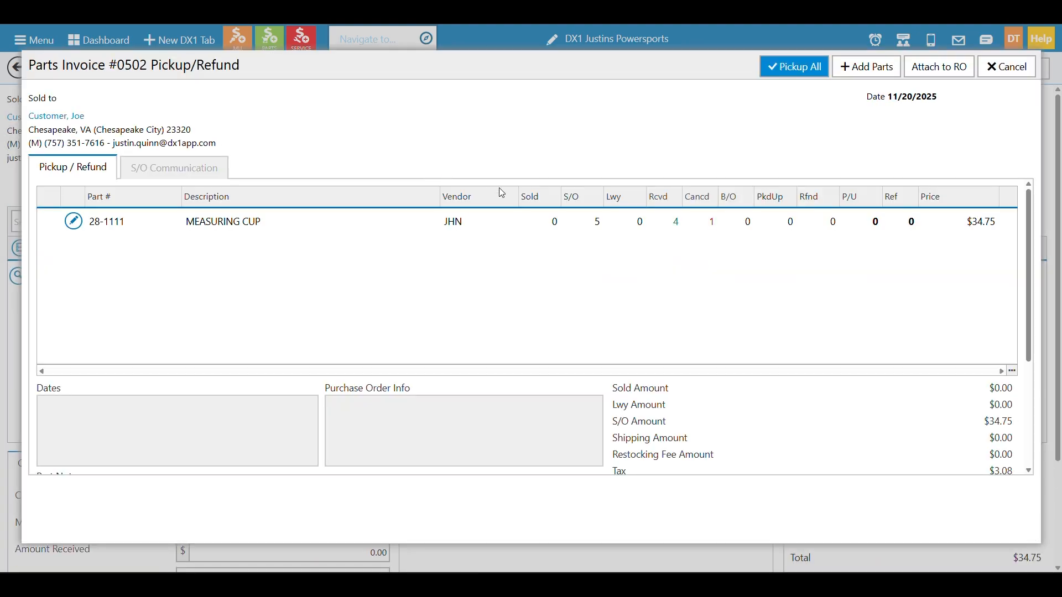
{"action": "left_click", "coordinate": [794, 67]}
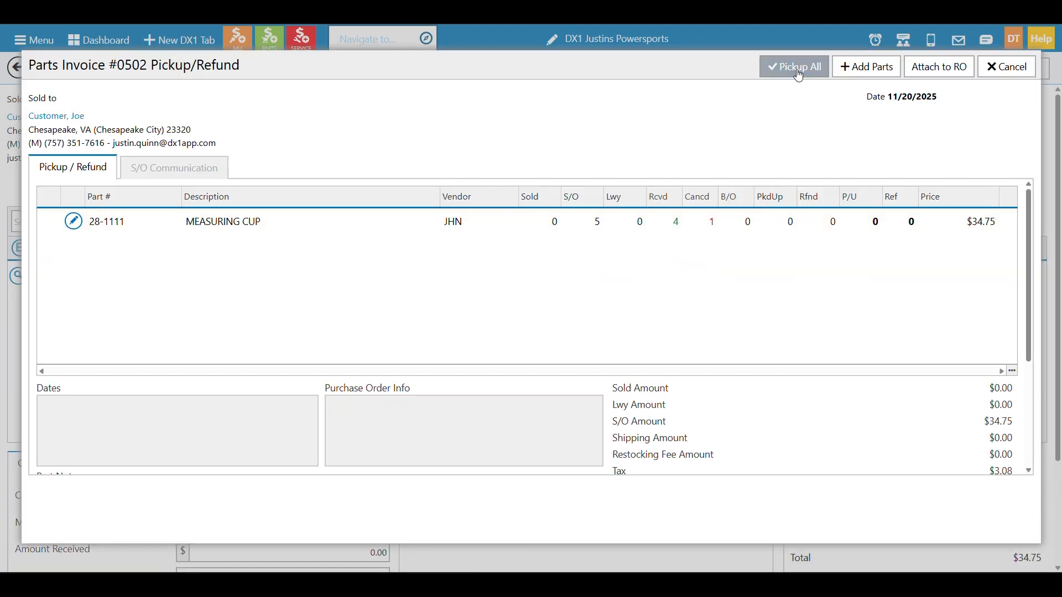
{"action": "left_click", "coordinate": [913, 227]}
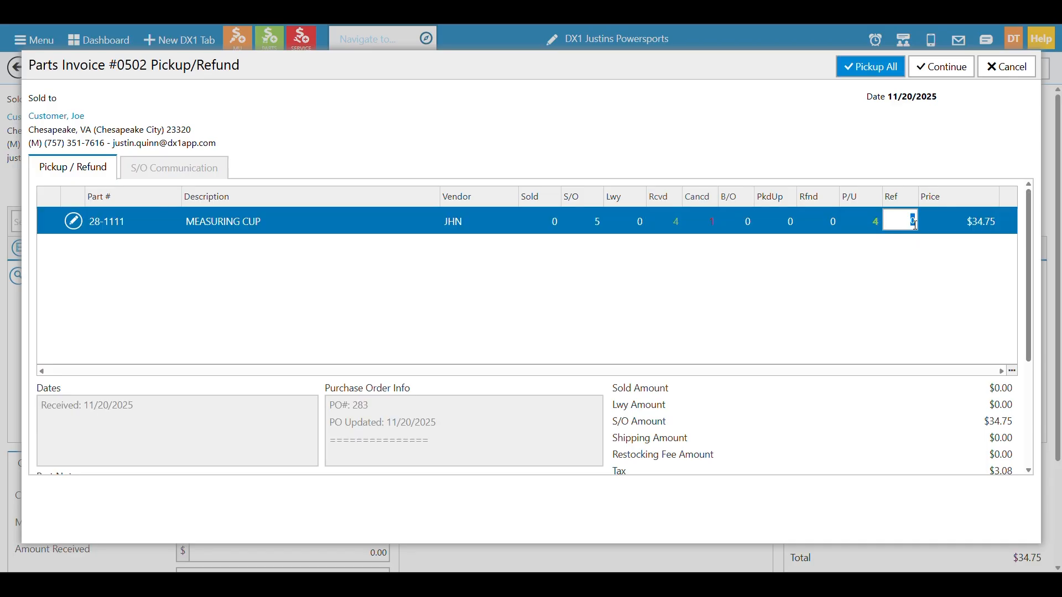
{"action": "type", "text": "1"}
{"action": "key", "text": "Tab"}
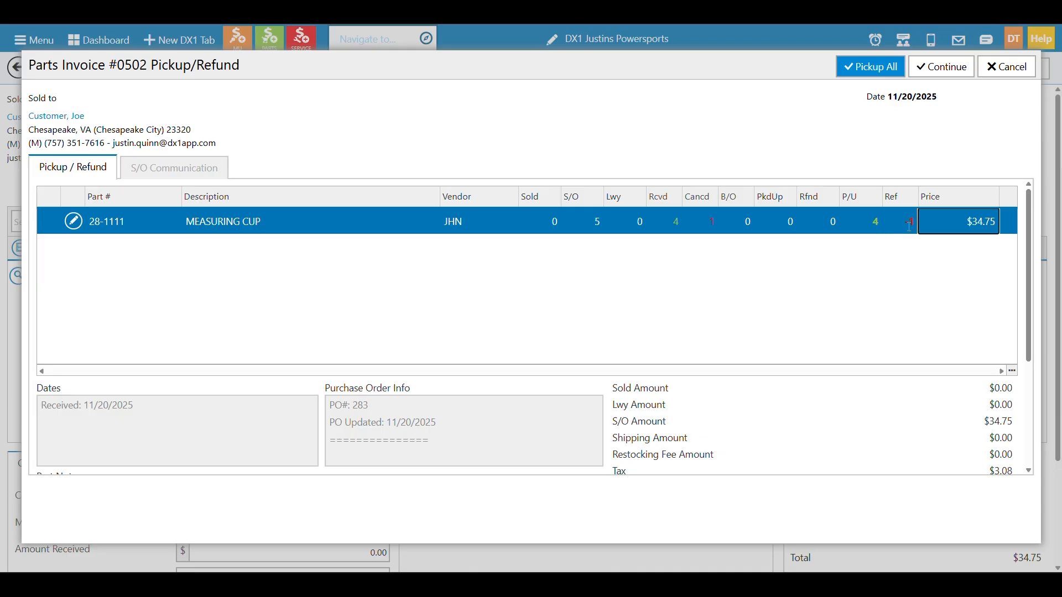
{"action": "left_click", "coordinate": [935, 67]}
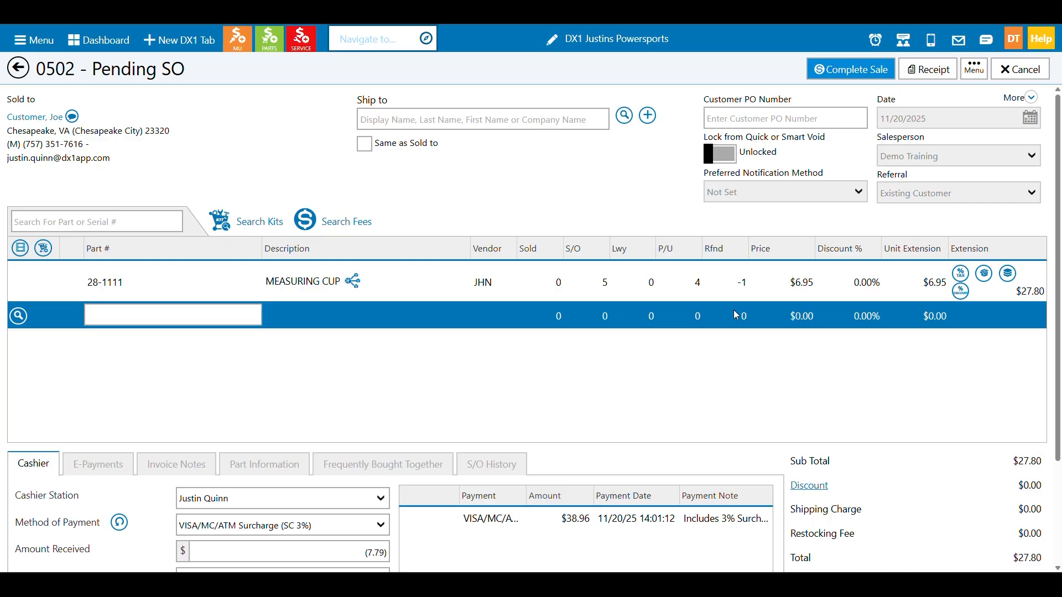
Step: Record the $7.79 refund as a VISA/MC/ATM Surcharge payment on invoice 0502 and complete the sale without issuing a receipt
{"action": "scroll", "coordinate": [735, 314], "scroll_direction": "down", "scroll_amount": 2}
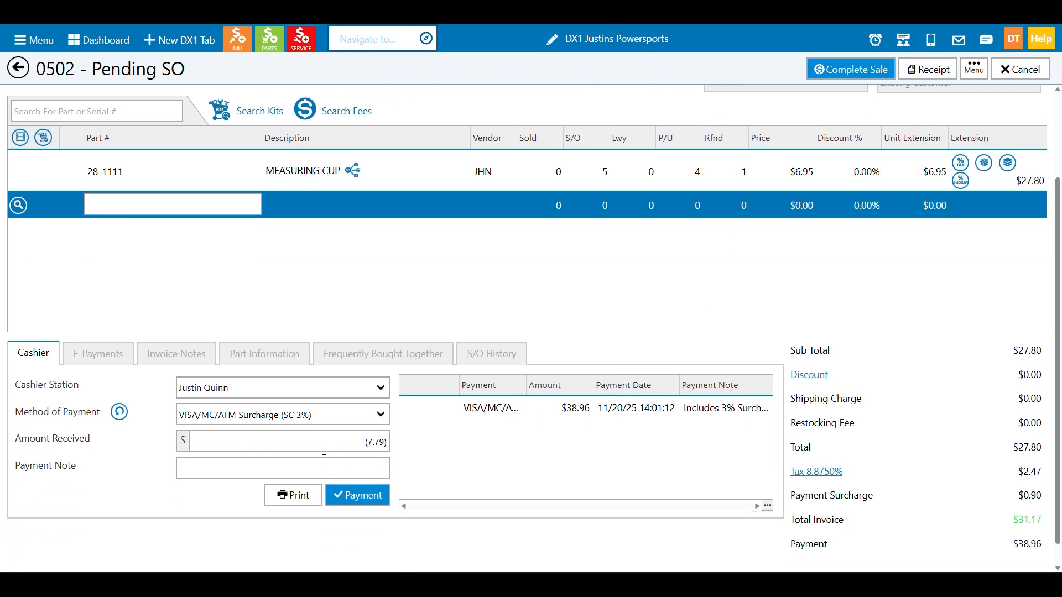
{"action": "left_click", "coordinate": [366, 503]}
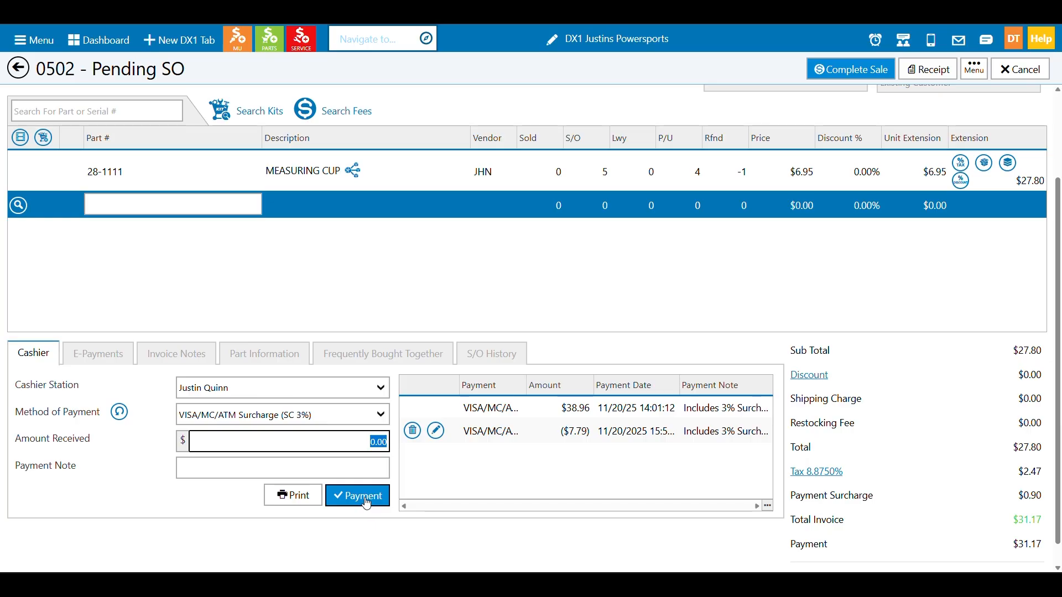
{"action": "scroll", "coordinate": [629, 255], "scroll_direction": "up", "scroll_amount": 2}
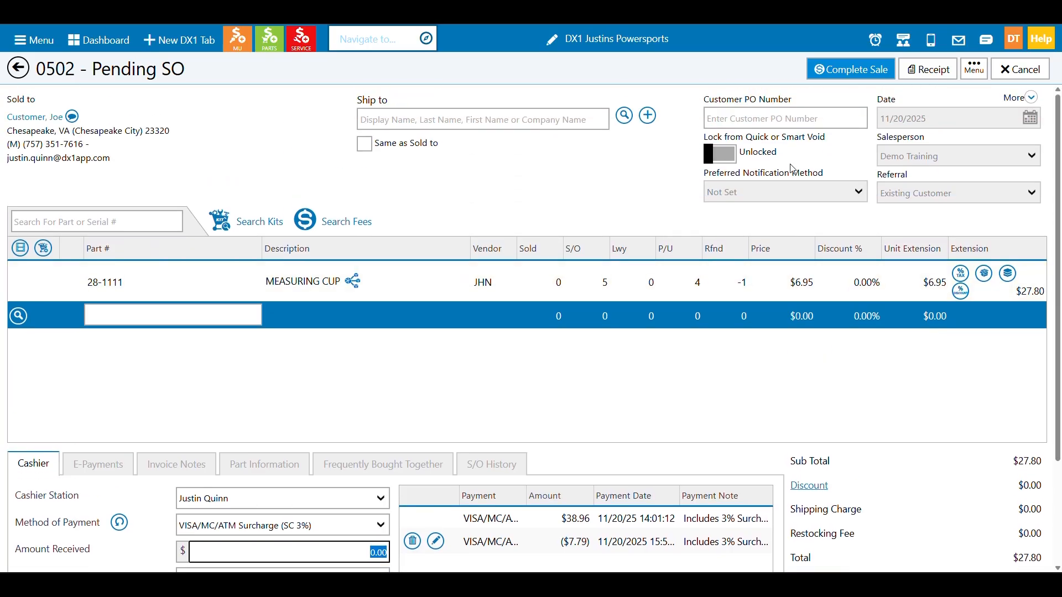
{"action": "left_click", "coordinate": [848, 69]}
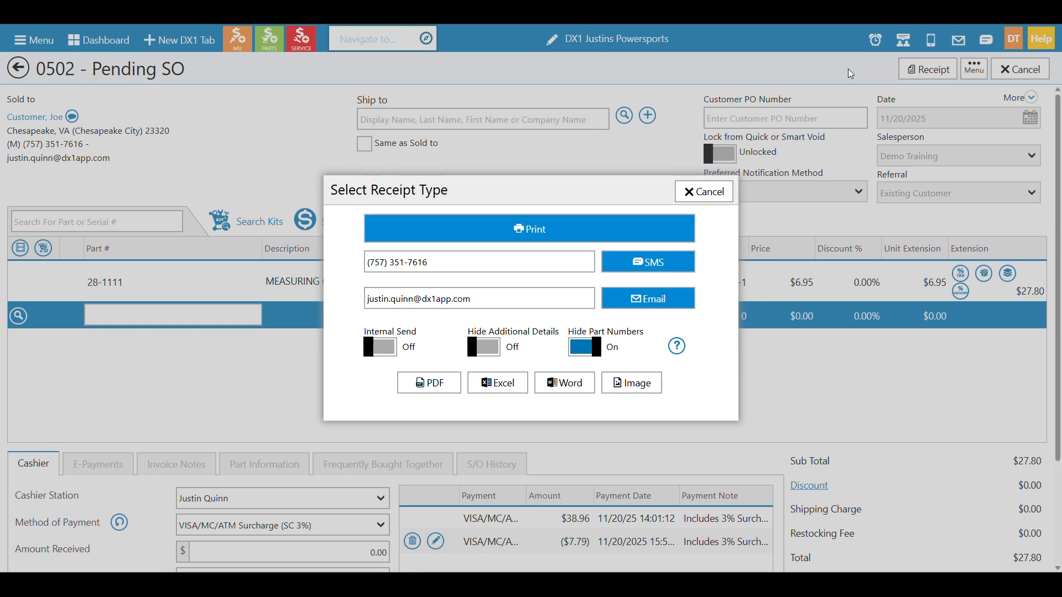
{"action": "left_click", "coordinate": [711, 193]}
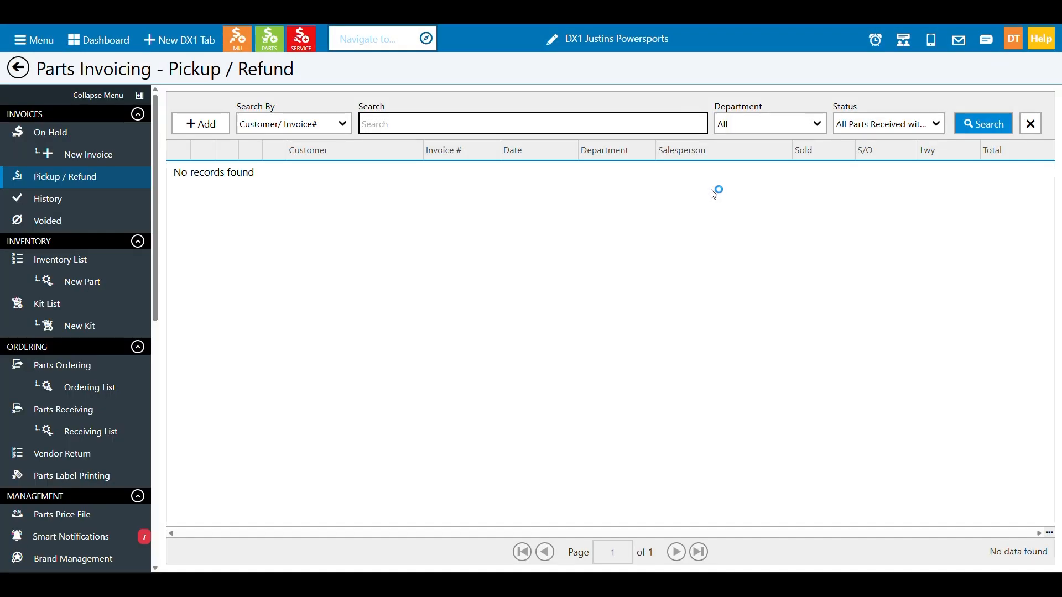
Step: Search the Pickup / Refund list with the status filter set to All
{"action": "left_click", "coordinate": [109, 180]}
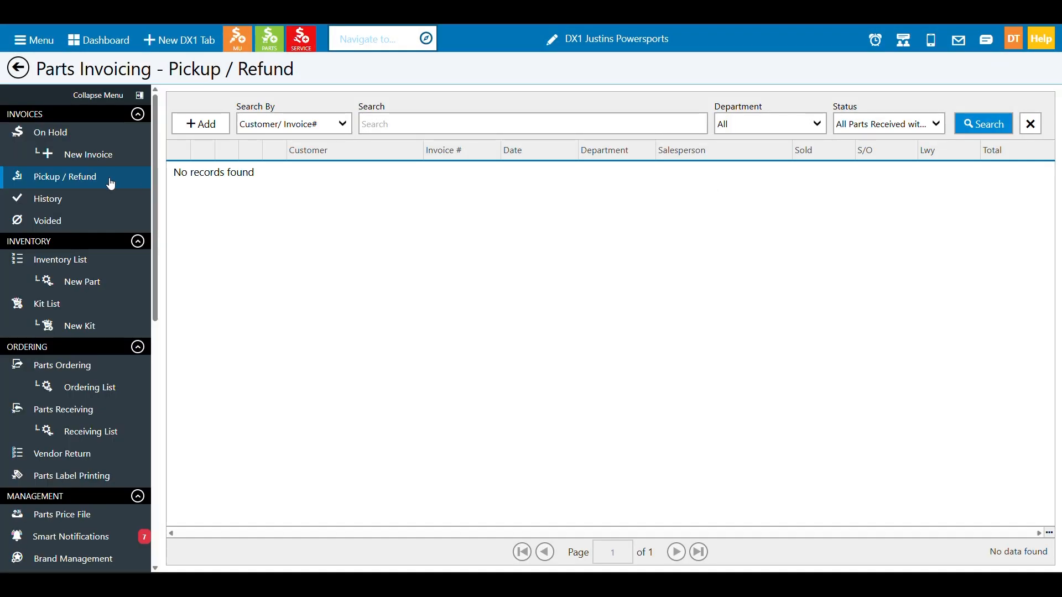
{"action": "left_click", "coordinate": [864, 133]}
{"action": "left_click", "coordinate": [862, 143]}
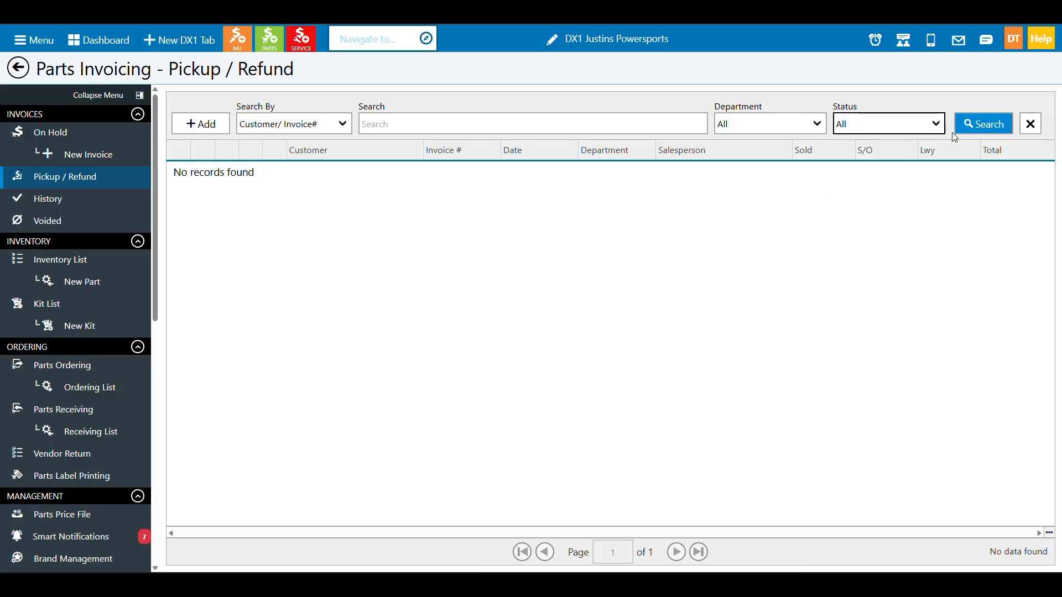
{"action": "left_click", "coordinate": [973, 124]}
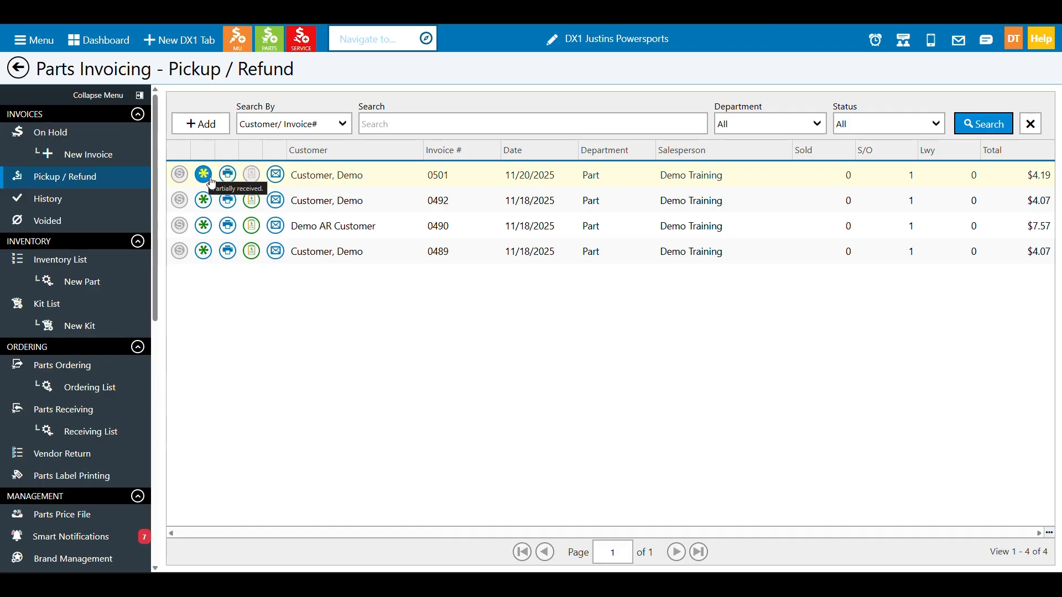
Step: Pick up all received parts on partially received invoice 0501 and complete the sale without issuing a receipt
{"action": "left_click", "coordinate": [360, 180]}
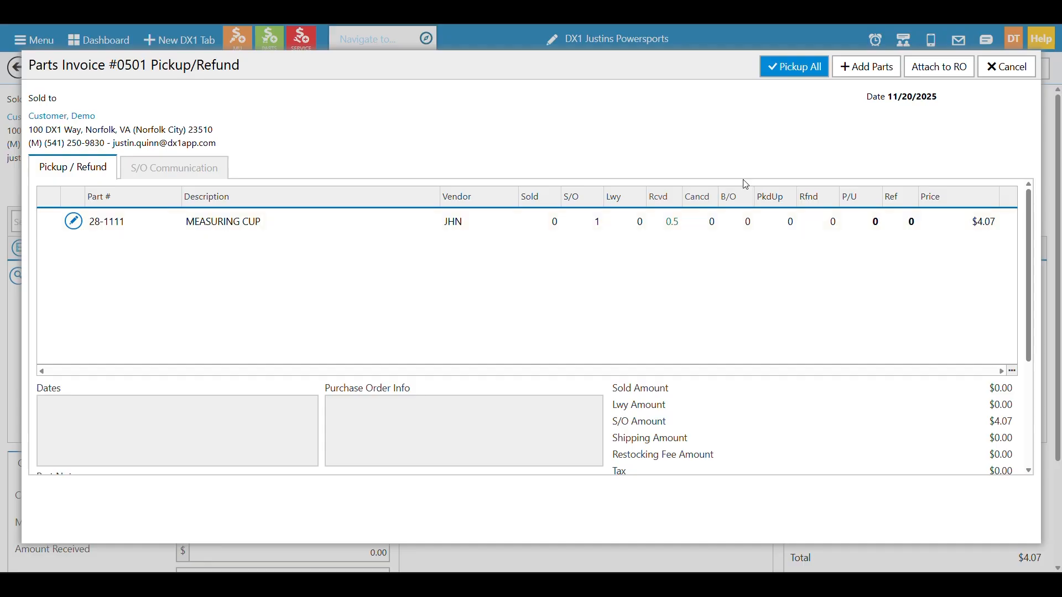
{"action": "left_click", "coordinate": [816, 72]}
{"action": "left_click", "coordinate": [941, 67]}
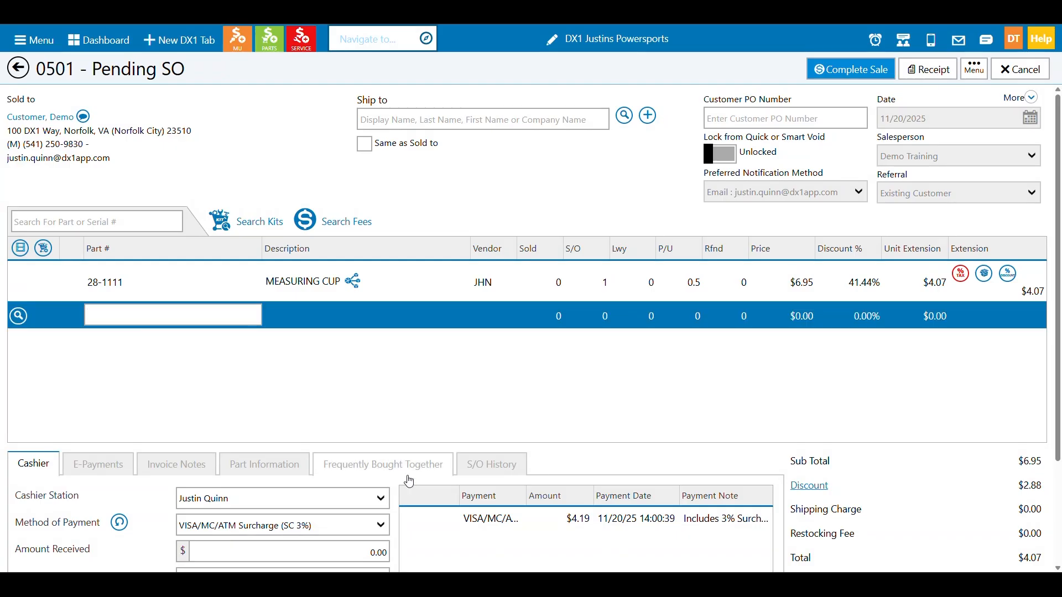
{"action": "left_click", "coordinate": [853, 72]}
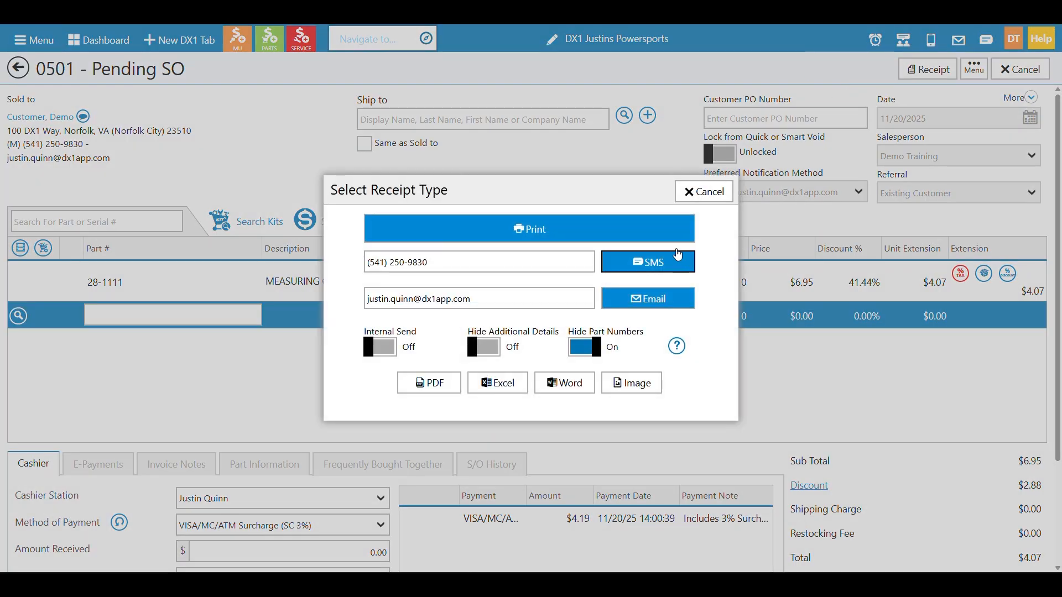
{"action": "left_click", "coordinate": [712, 189]}
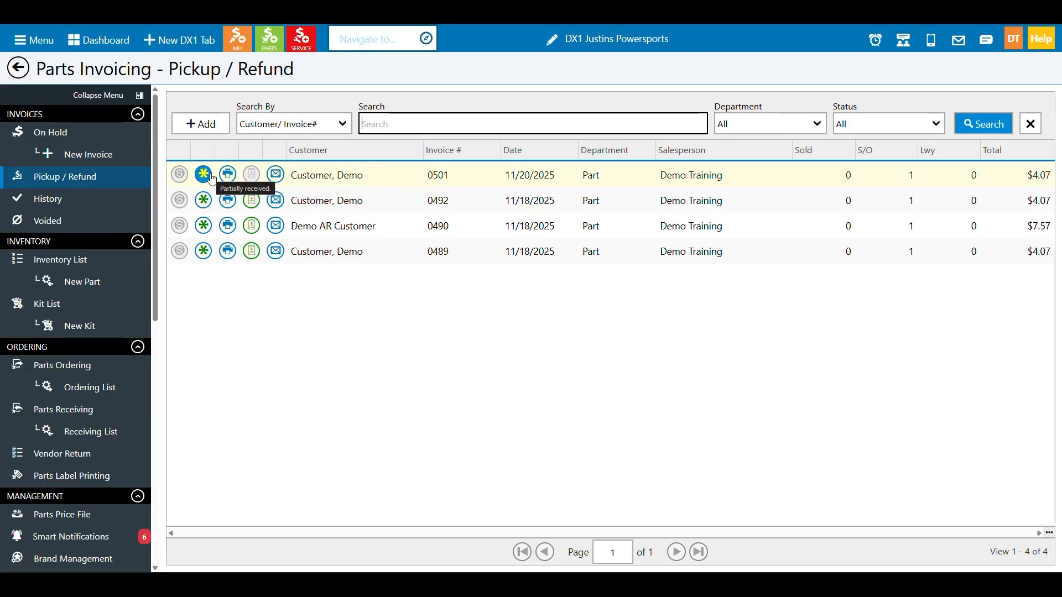
Step: Reopen invoice 0501, review the measuring cup's dates and purchase order info, and view the special-order communications
{"action": "left_click", "coordinate": [215, 180]}
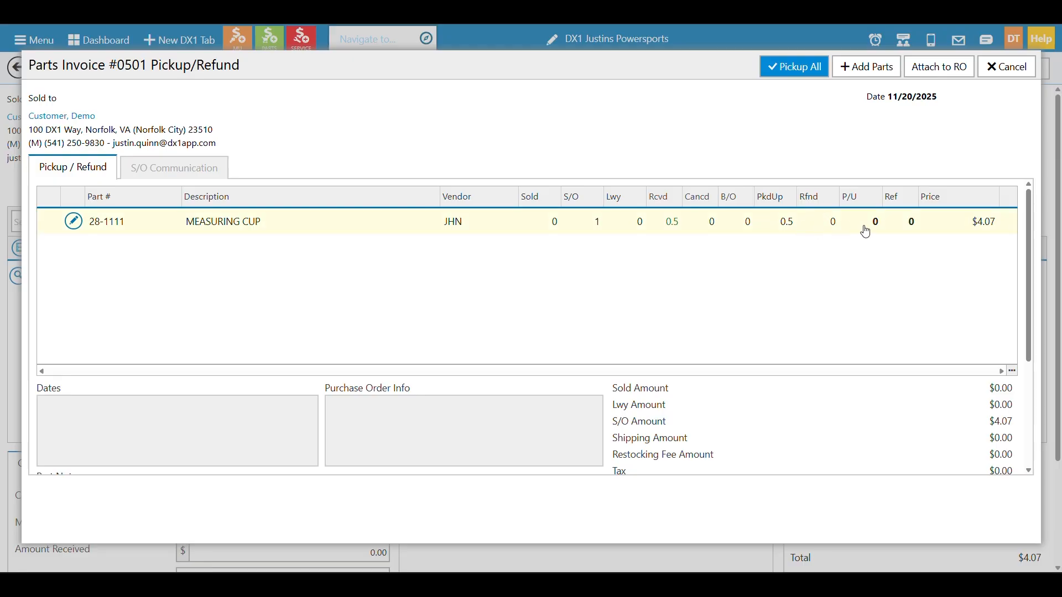
{"action": "left_click", "coordinate": [779, 222]}
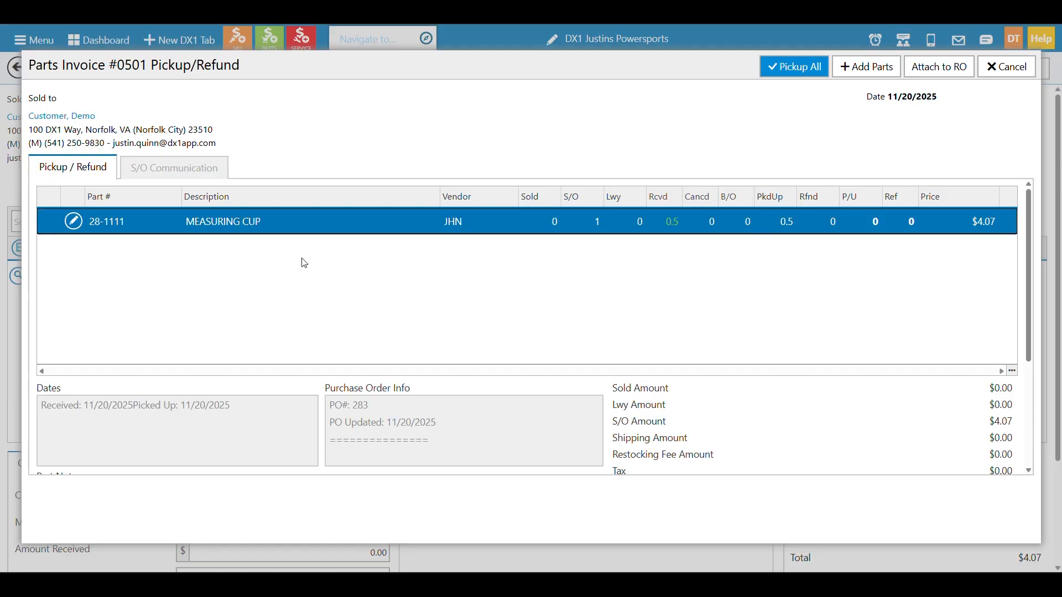
{"action": "left_click", "coordinate": [199, 165]}
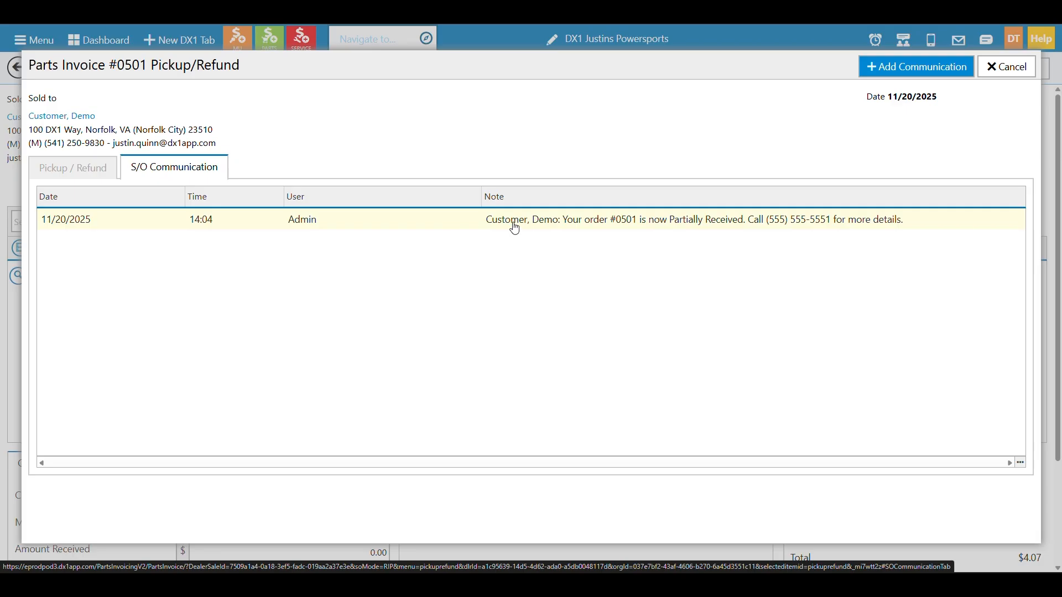
Step: Add a special-order communication with the note "Call" to invoice 0501, save it, and close the invoice
{"action": "left_click", "coordinate": [917, 72]}
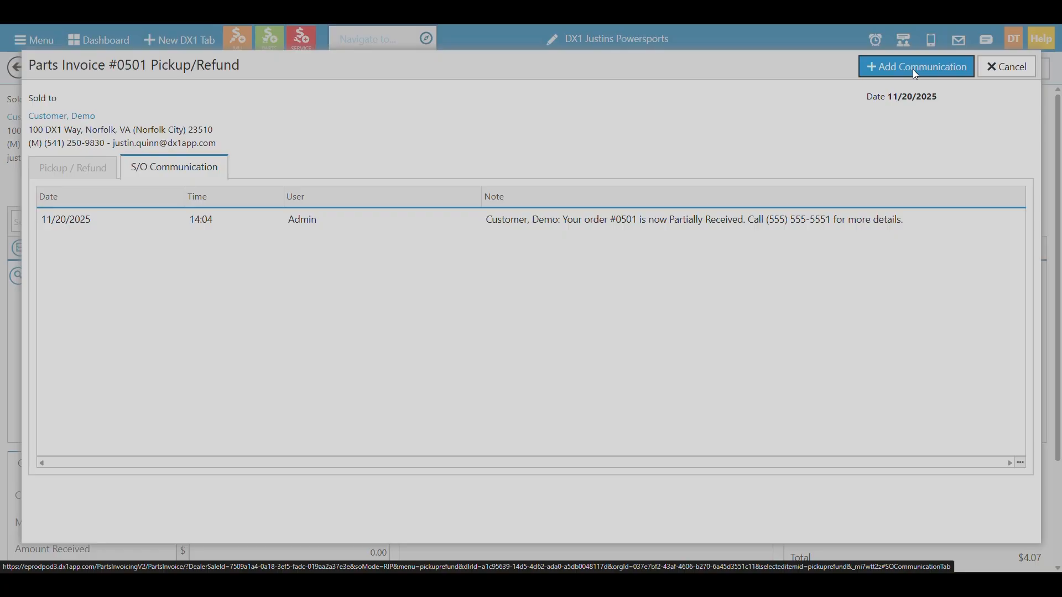
{"action": "type", "text": "Call"}
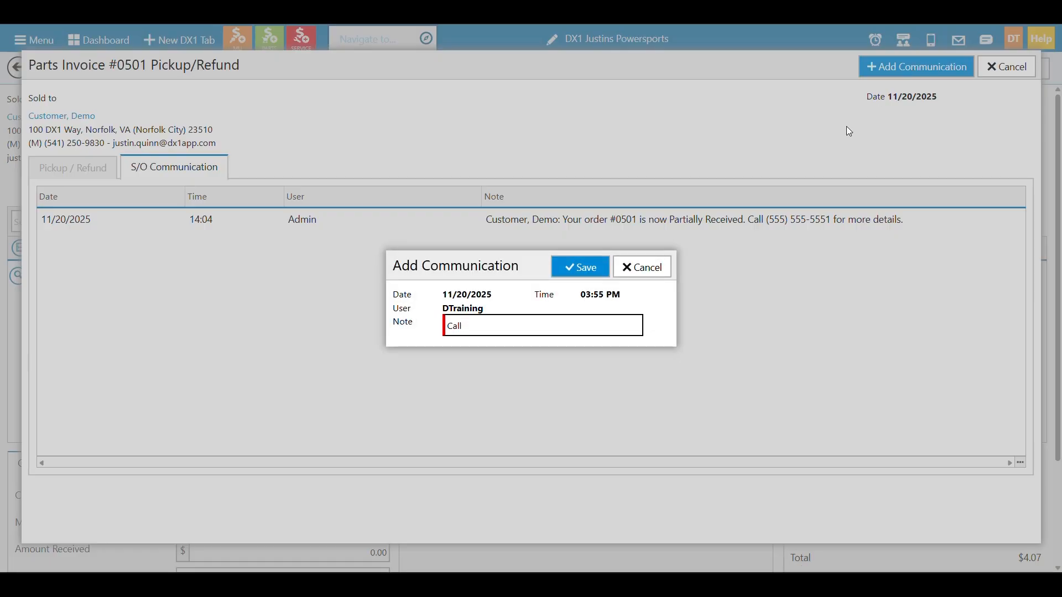
{"action": "left_click", "coordinate": [578, 267]}
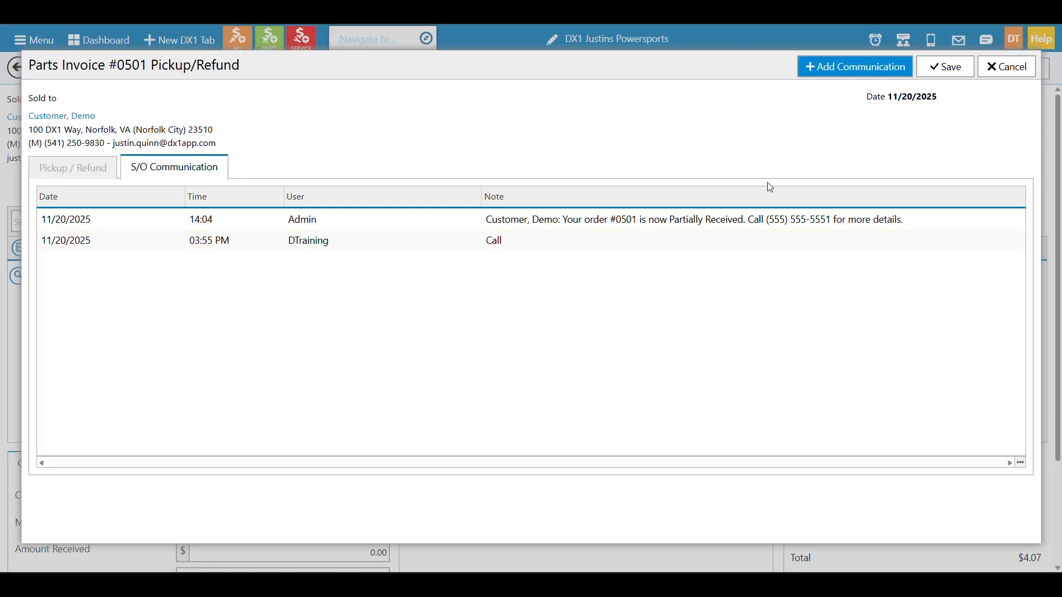
{"action": "left_click", "coordinate": [949, 72]}
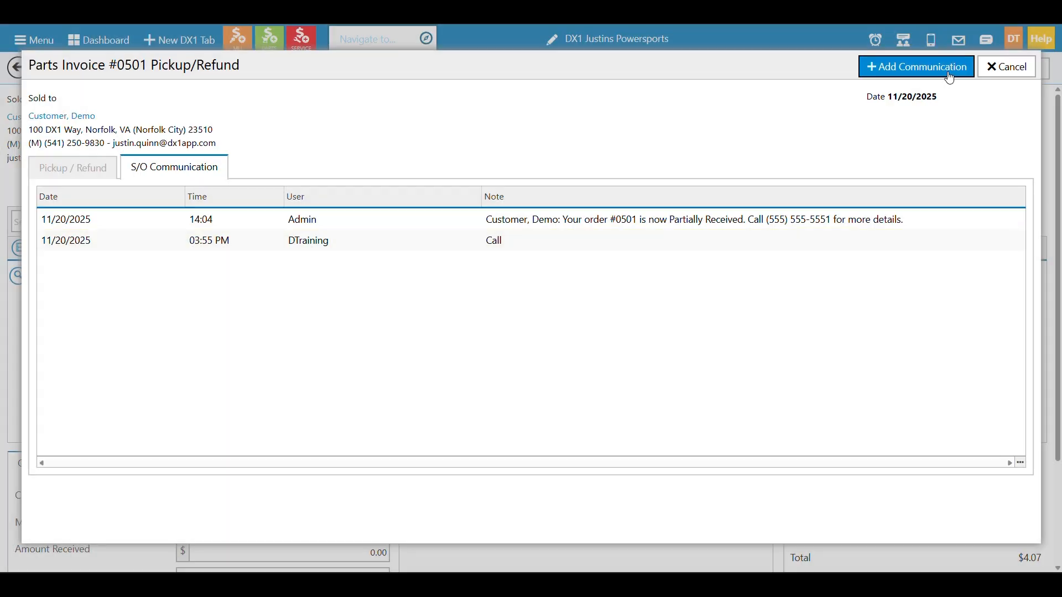
{"action": "left_click", "coordinate": [997, 72]}
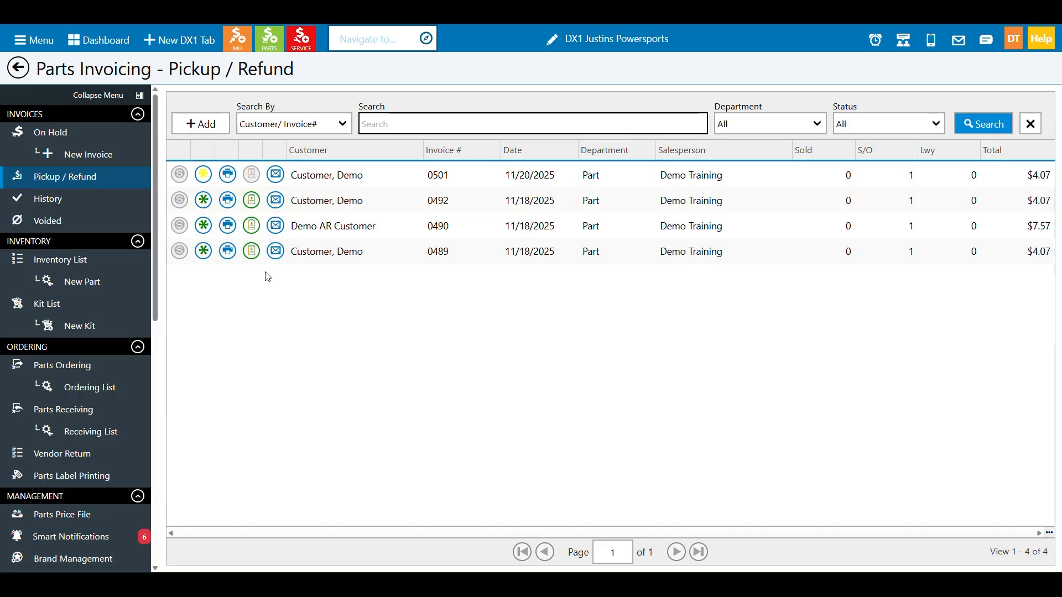
Step: Open invoice 0489 for pickup and complete its measuring cup sale without issuing a receipt
{"action": "left_click", "coordinate": [254, 254]}
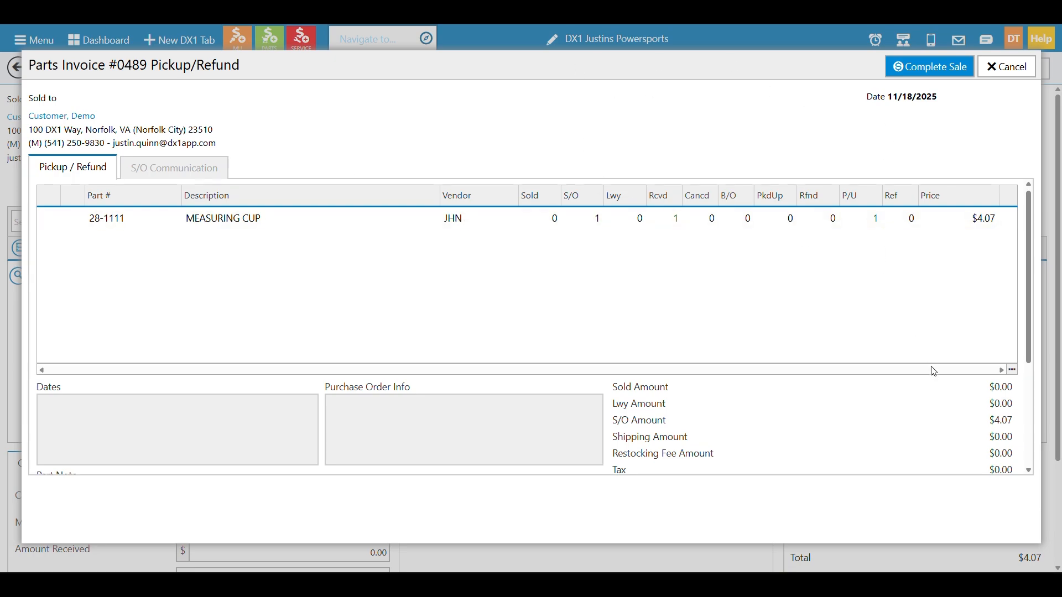
{"action": "scroll", "coordinate": [932, 367], "scroll_direction": "down", "scroll_amount": 3}
{"action": "scroll", "coordinate": [945, 345], "scroll_direction": "up", "scroll_amount": 3}
{"action": "left_click", "coordinate": [938, 73]}
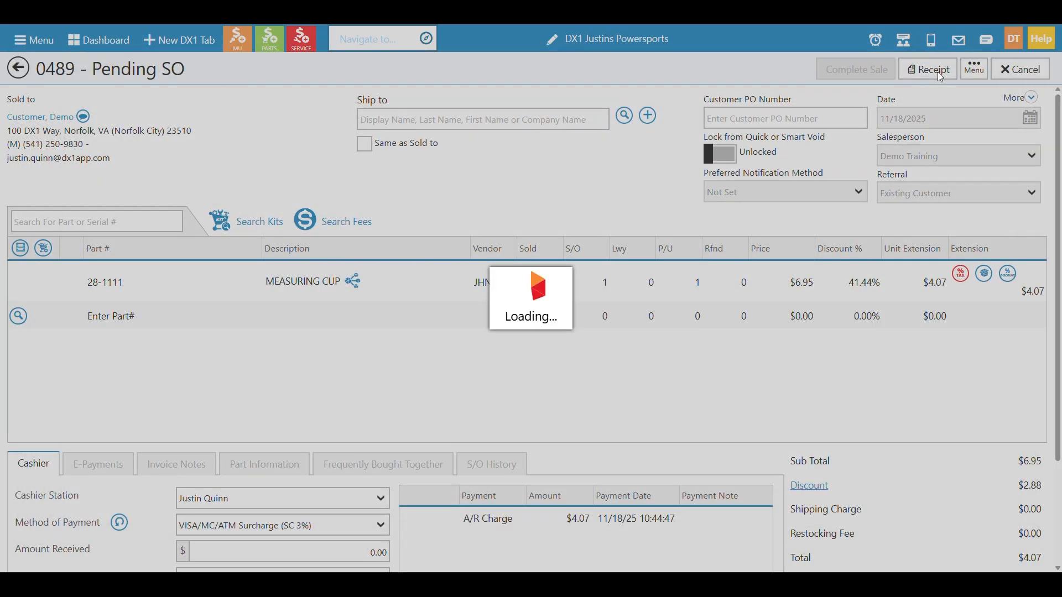
{"action": "left_click", "coordinate": [710, 191]}
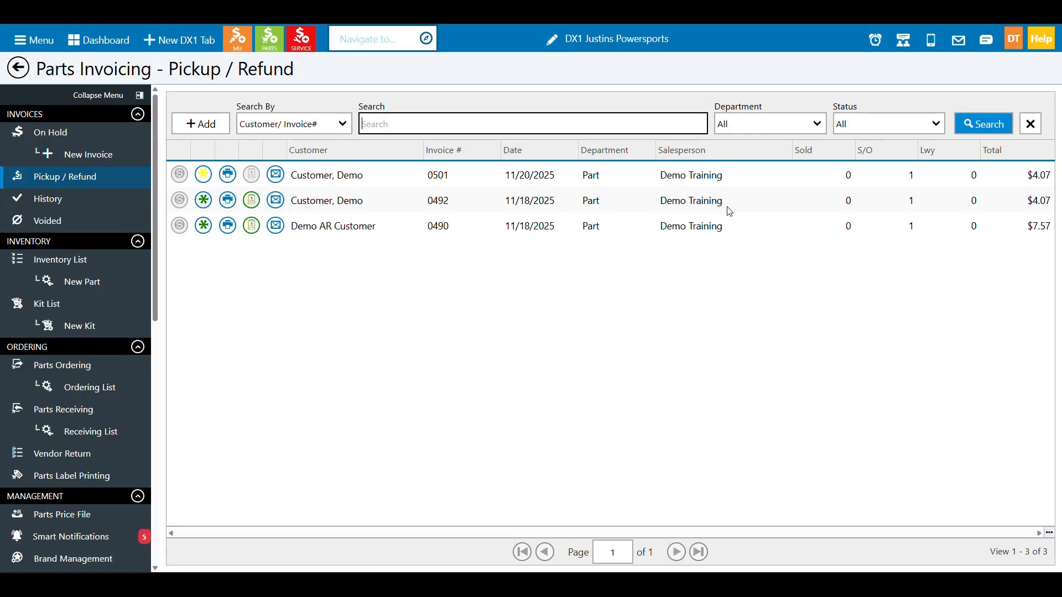
Step: Open invoice 0490 for pickup and complete its sale without issuing a receipt
{"action": "left_click", "coordinate": [251, 229]}
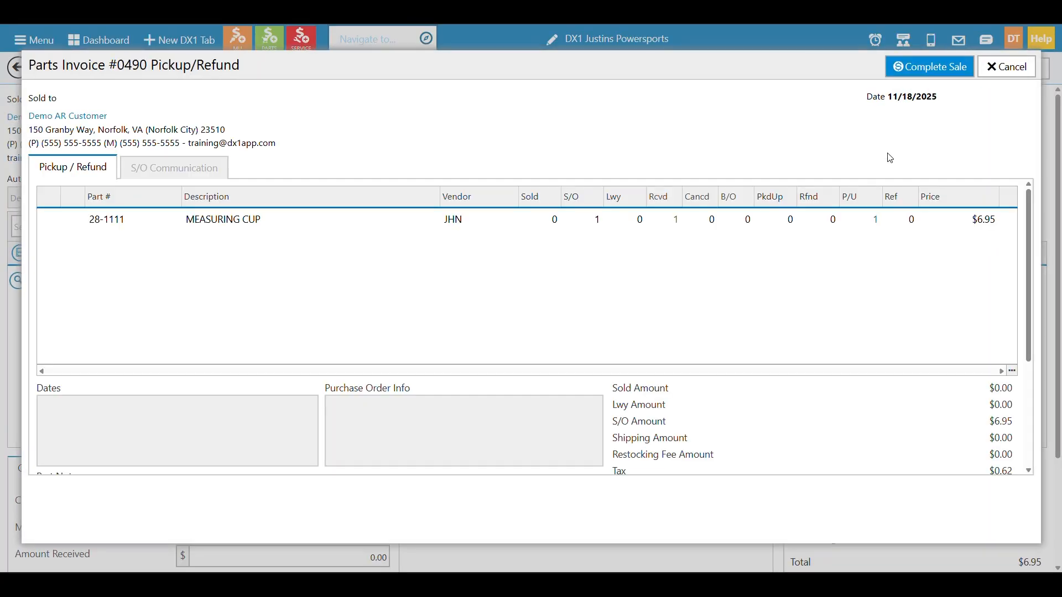
{"action": "left_click", "coordinate": [921, 75]}
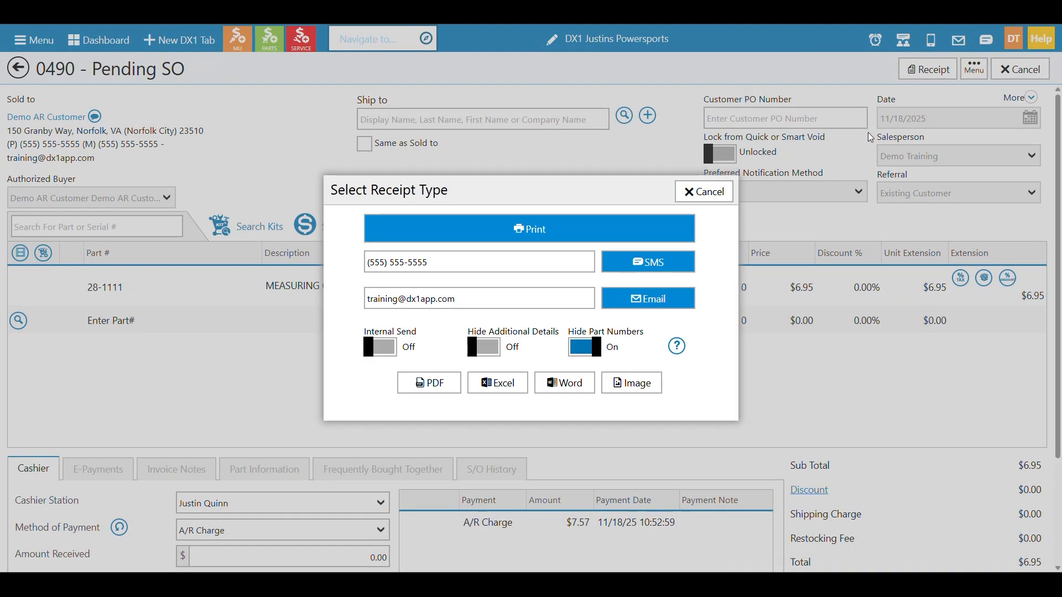
{"action": "left_click", "coordinate": [722, 198]}
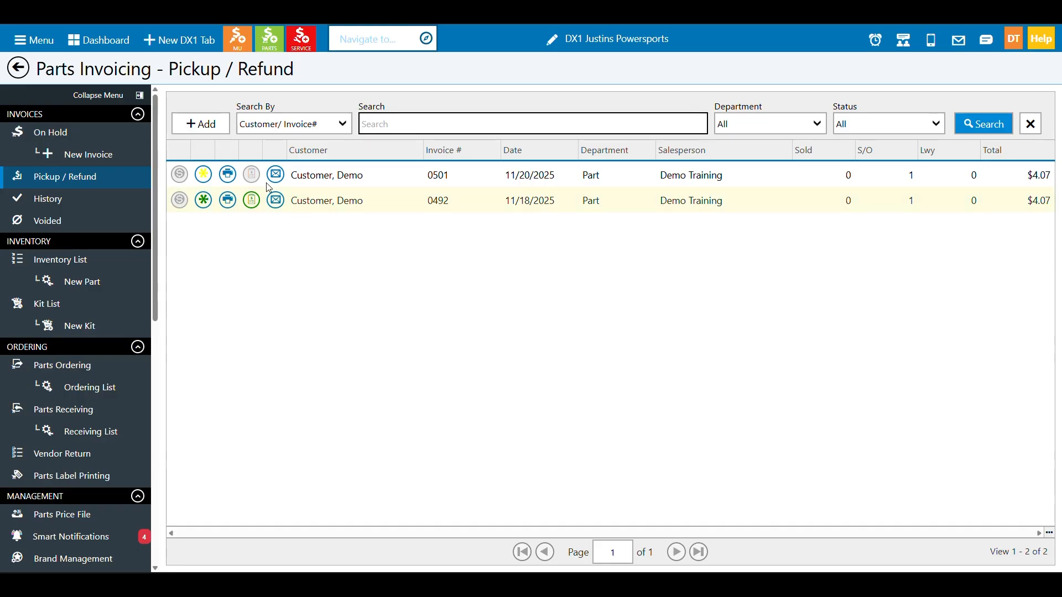
Step: Create a new parts invoice and assign the demo service customer as the buyer
{"action": "left_click", "coordinate": [214, 129]}
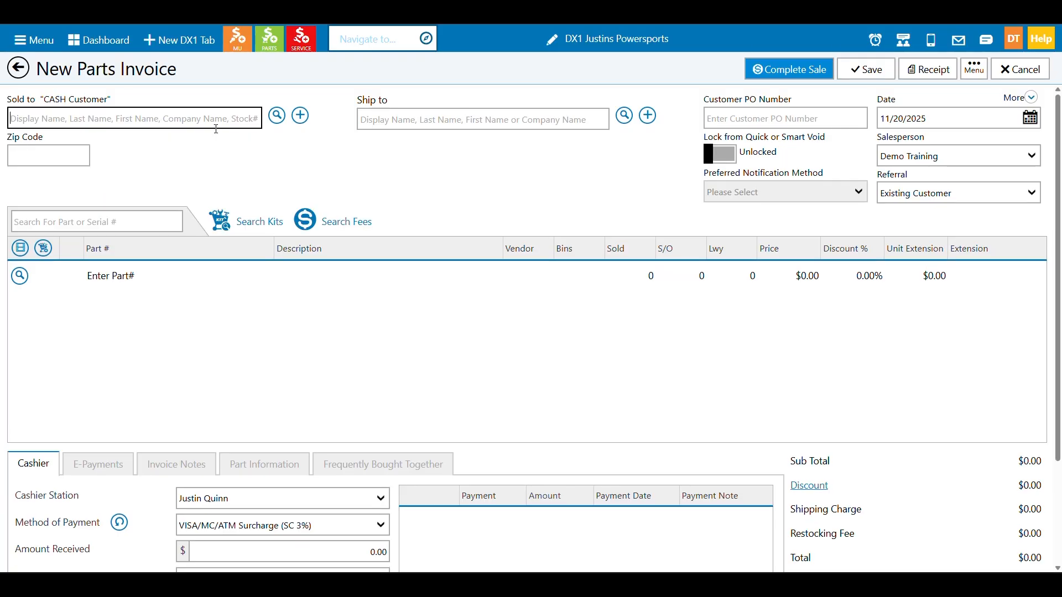
{"action": "type", "text": "Demo"}
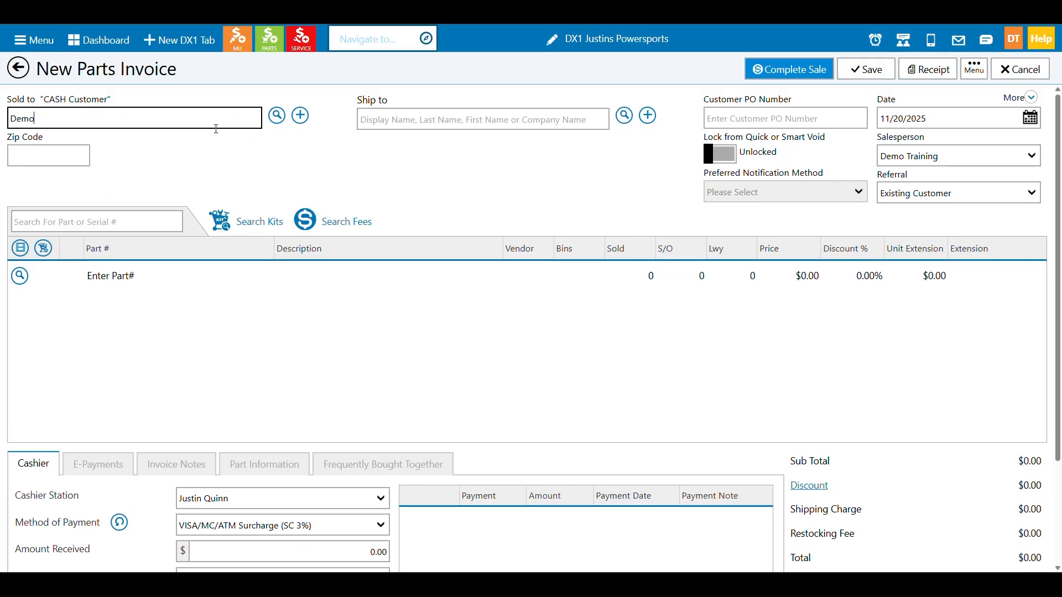
{"action": "left_click", "coordinate": [25, 209]}
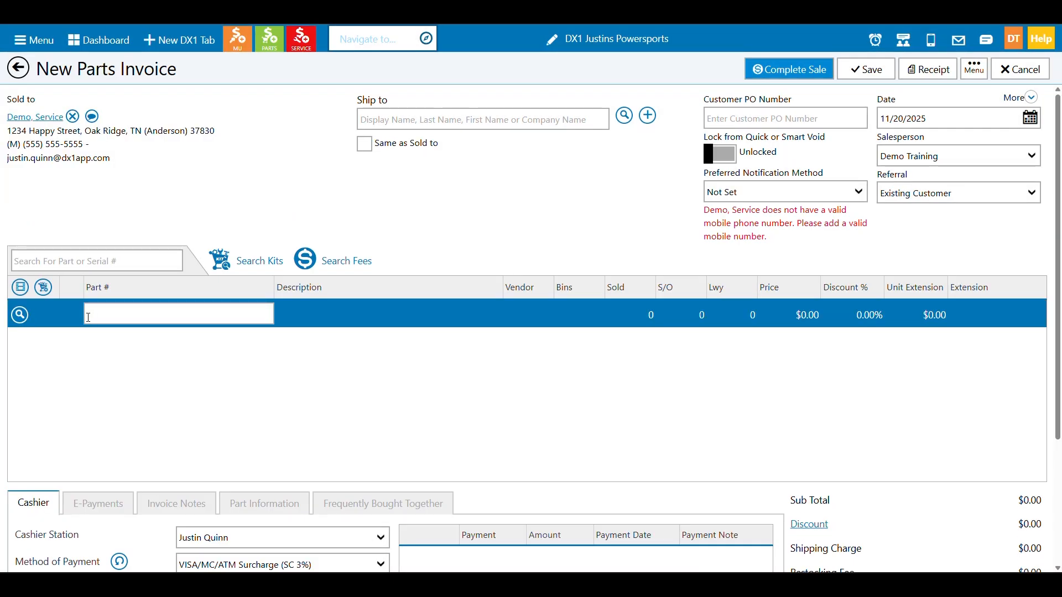
{"action": "type", "text": "28-1111"}
{"action": "key", "text": "Return"}
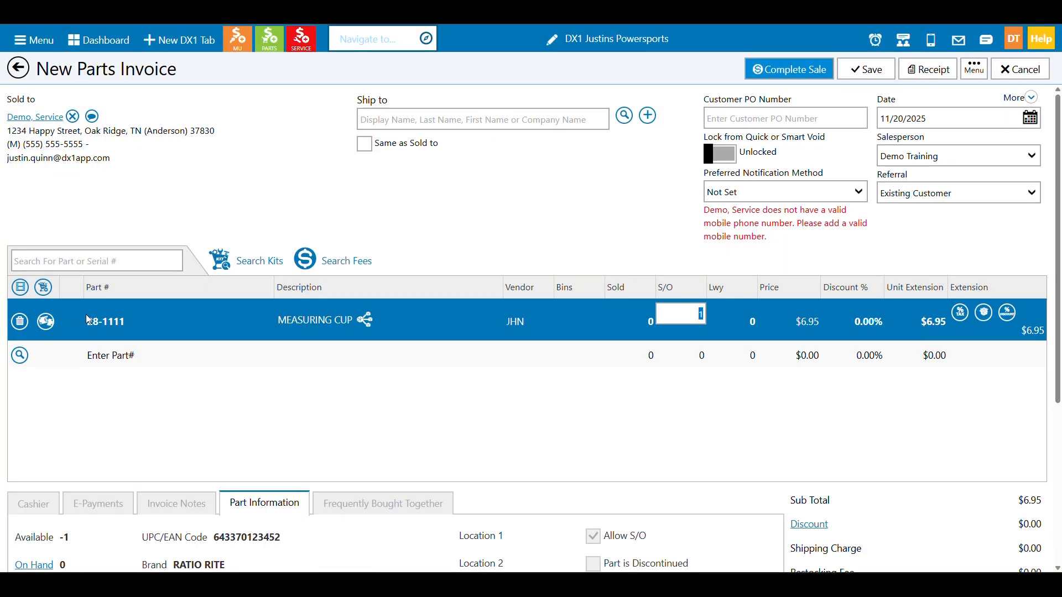
{"action": "left_click", "coordinate": [19, 322]}
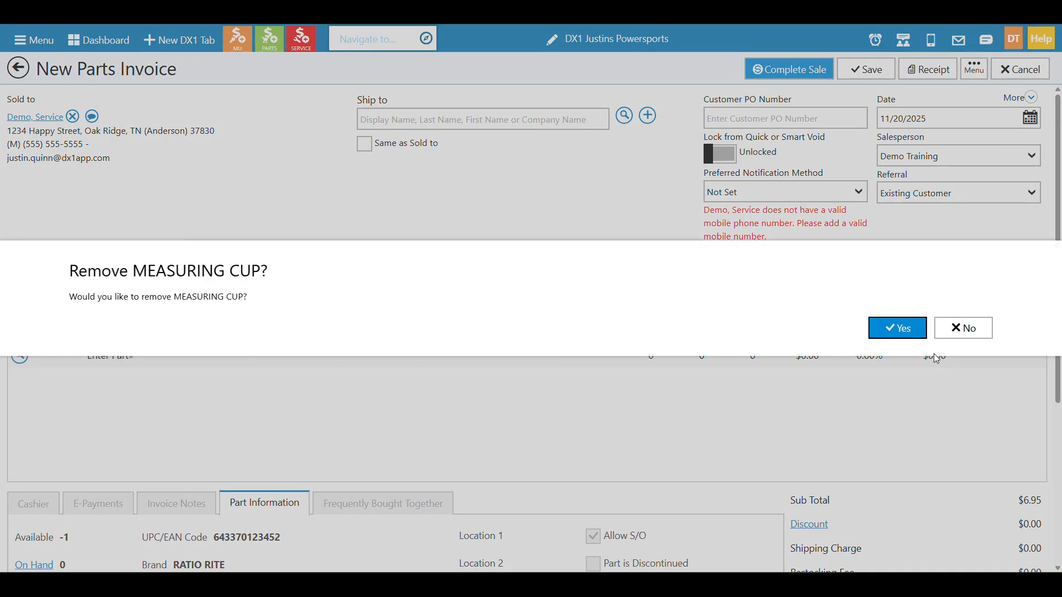
{"action": "left_click", "coordinate": [899, 332]}
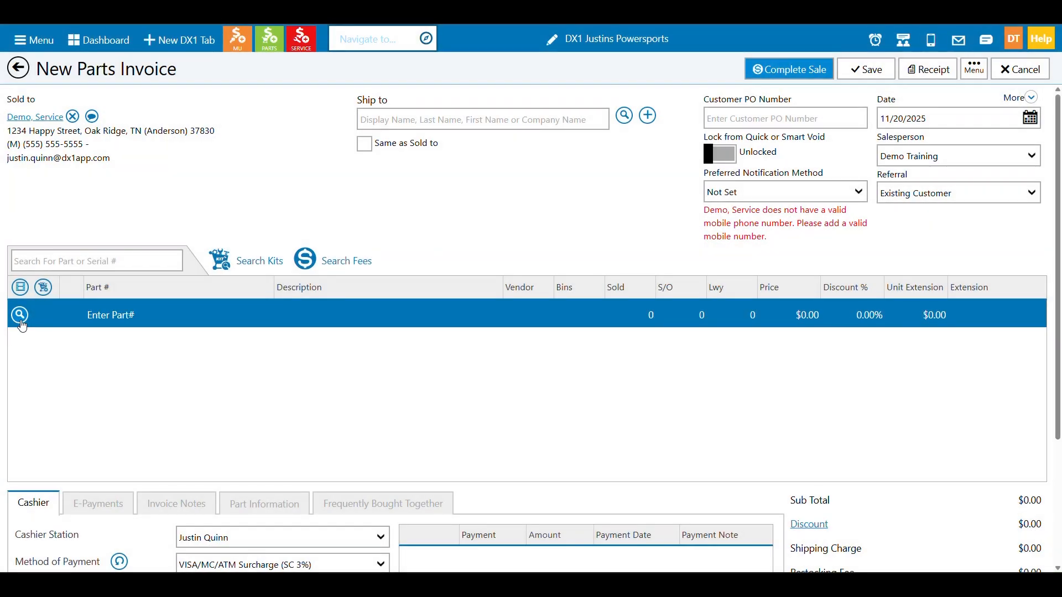
Step: Search the parts inventory by Part # for in-inventory items only and add spark plug 0217-034 to the invoice
{"action": "left_click", "coordinate": [22, 324]}
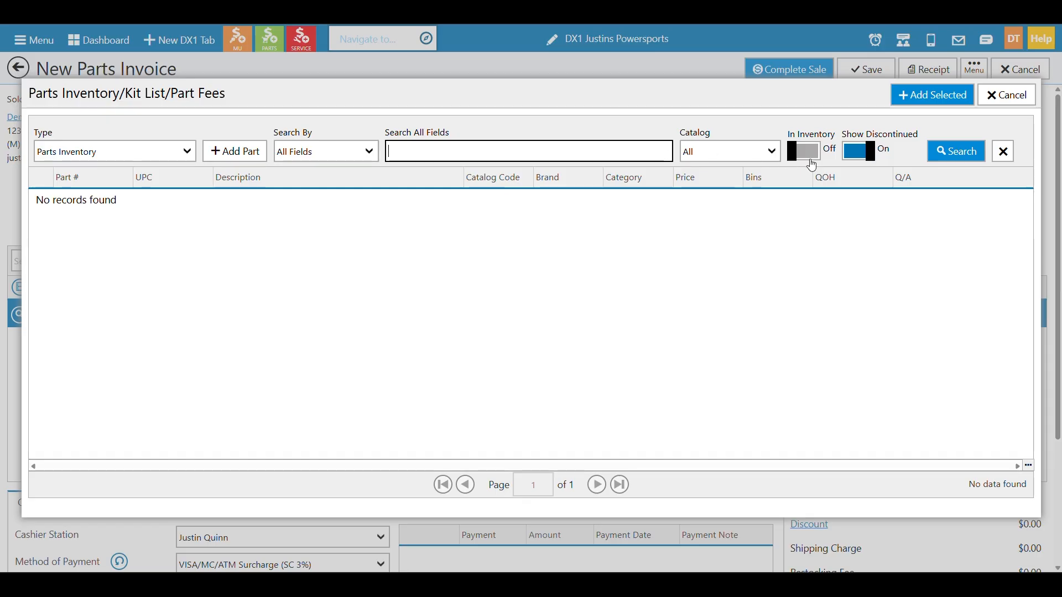
{"action": "left_click", "coordinate": [812, 164]}
{"action": "left_click", "coordinate": [351, 161]}
{"action": "left_click", "coordinate": [299, 186]}
{"action": "left_click", "coordinate": [955, 160]}
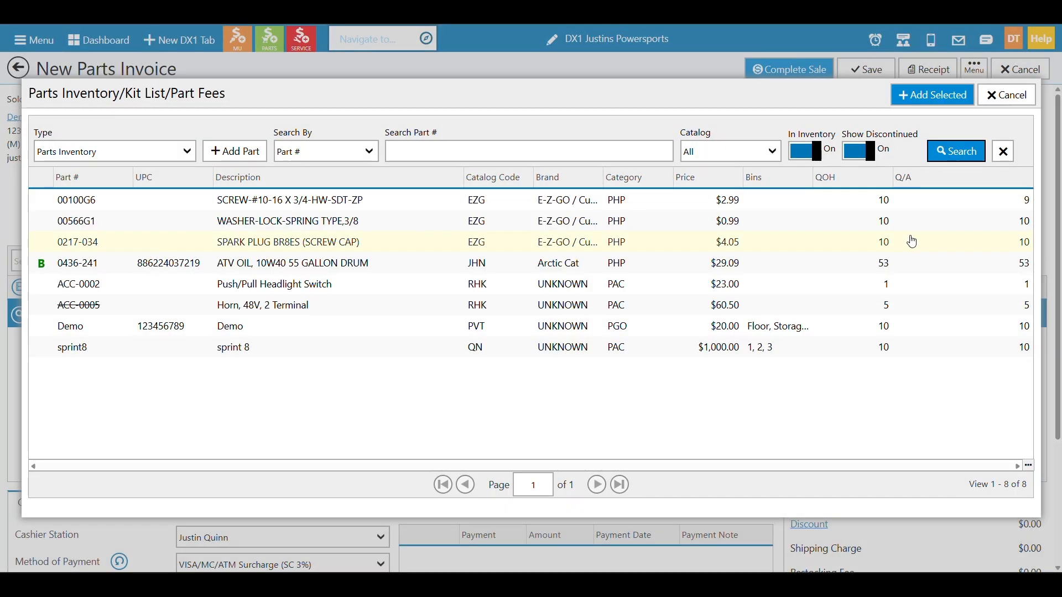
{"action": "left_click", "coordinate": [912, 242]}
{"action": "left_click", "coordinate": [937, 97]}
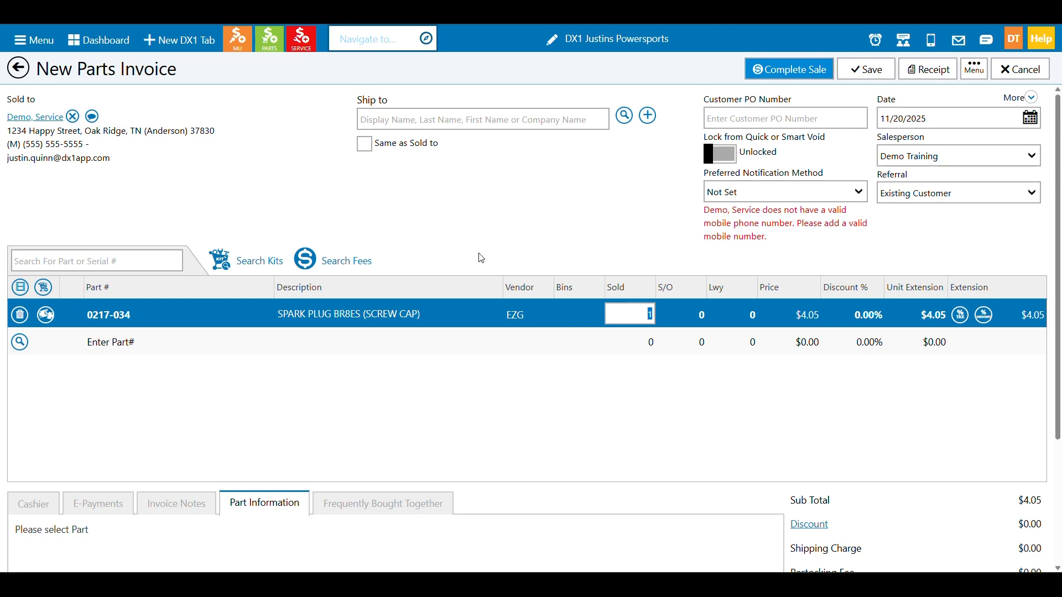
Step: Check the spark plug's stock in its part information, and set its sold quantity to 0 and layaway quantity to 10
{"action": "left_click", "coordinate": [691, 352]}
{"action": "left_click", "coordinate": [417, 316]}
{"action": "scroll", "coordinate": [423, 319], "scroll_direction": "down", "scroll_amount": 3}
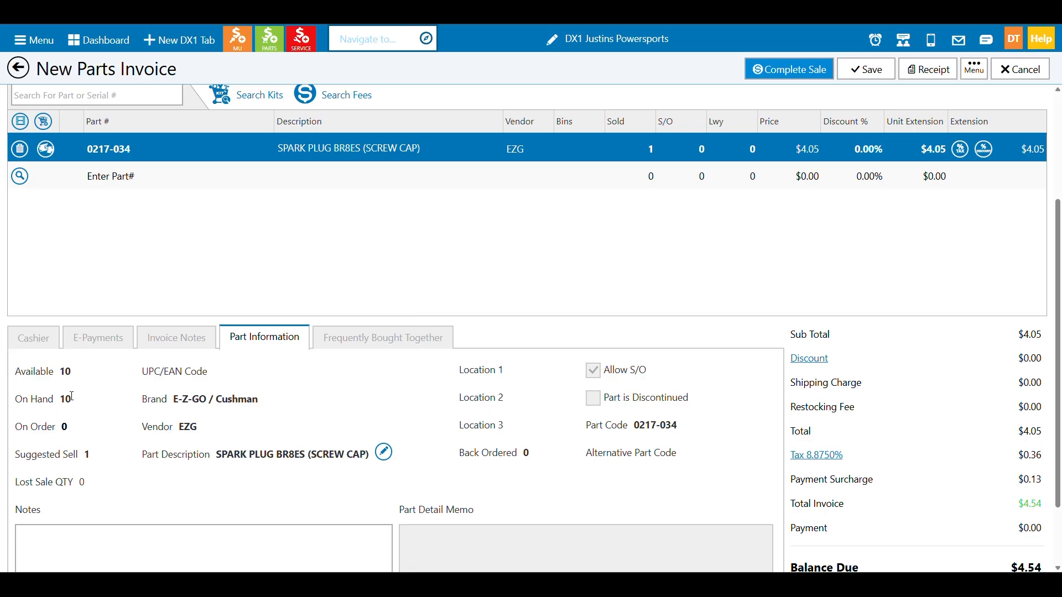
{"action": "double_click", "coordinate": [32, 376]}
{"action": "triple_click", "coordinate": [52, 400]}
{"action": "left_click", "coordinate": [108, 414]}
{"action": "left_click", "coordinate": [650, 148]}
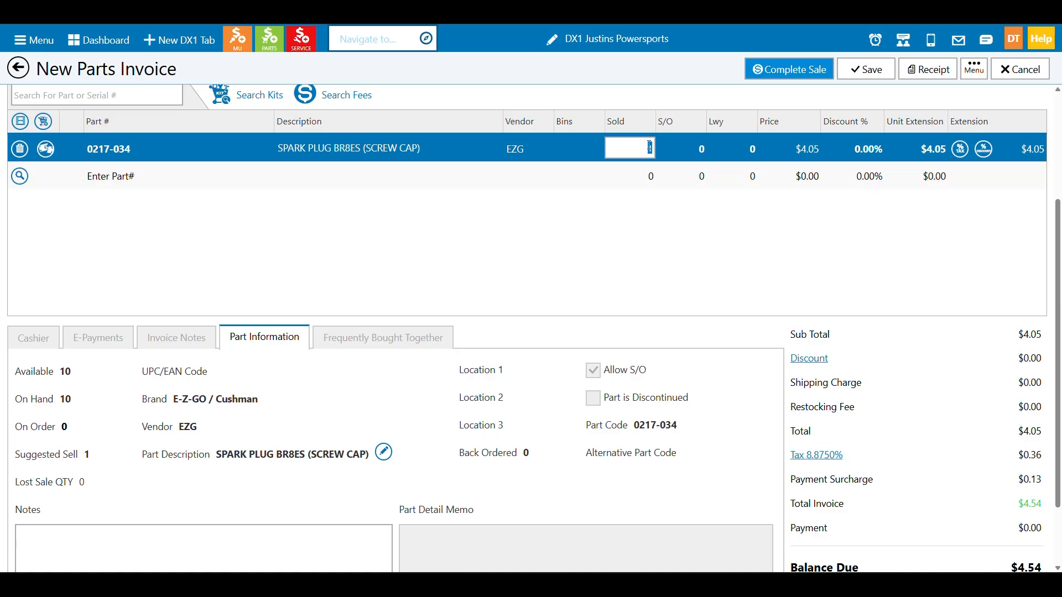
{"action": "key", "text": "Tab"}
{"action": "key", "text": "Tab"}
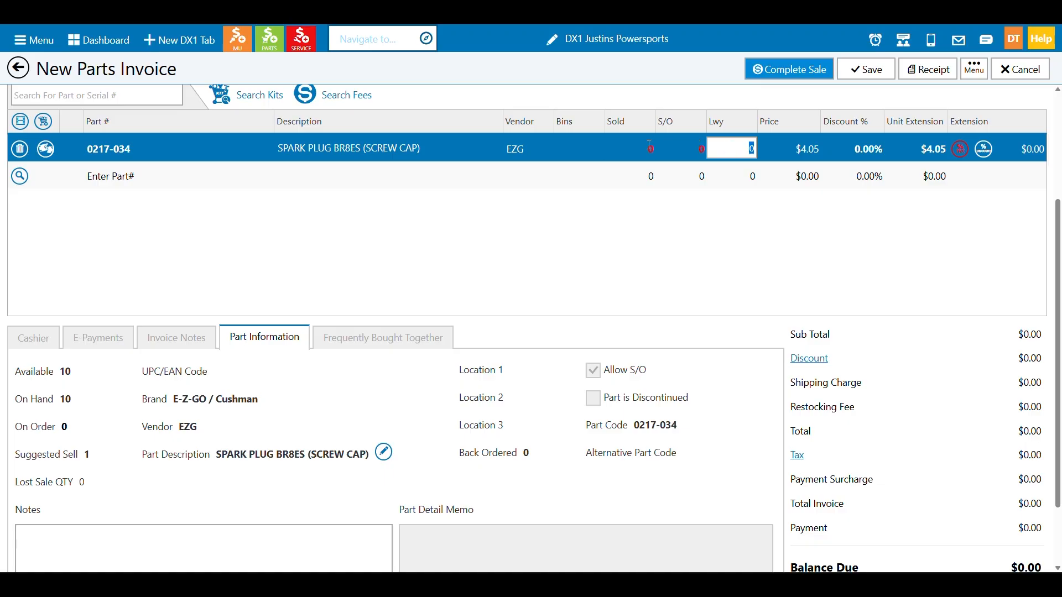
{"action": "type", "text": "10"}
{"action": "key", "text": "Tab"}
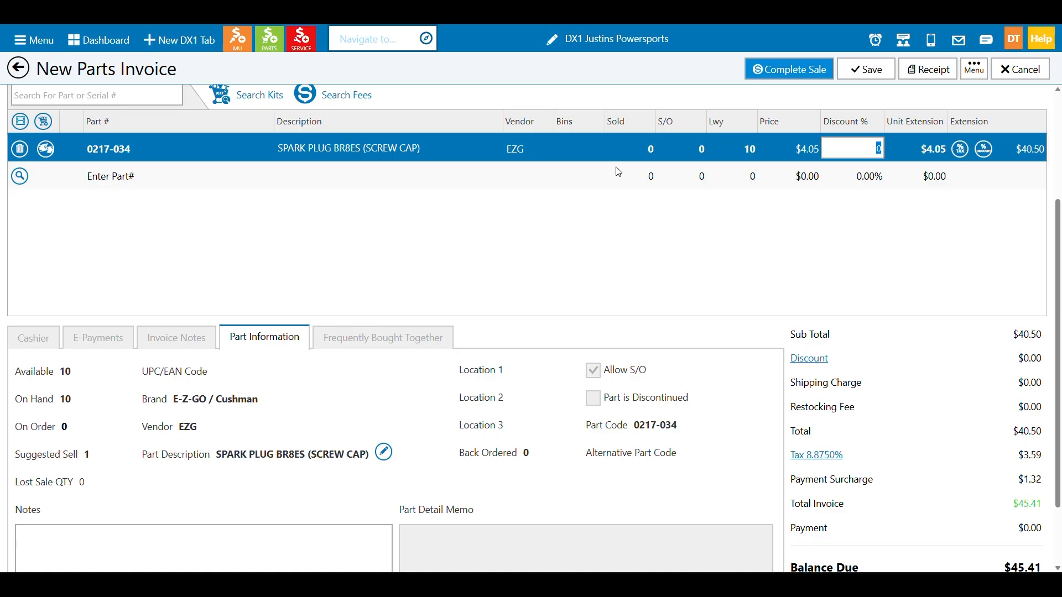
Step: Record the full 45.41 payment as VISA/MC/ATM Surcharge (SC 3%) and complete the layaway sale without issuing a receipt
{"action": "left_click", "coordinate": [34, 337]}
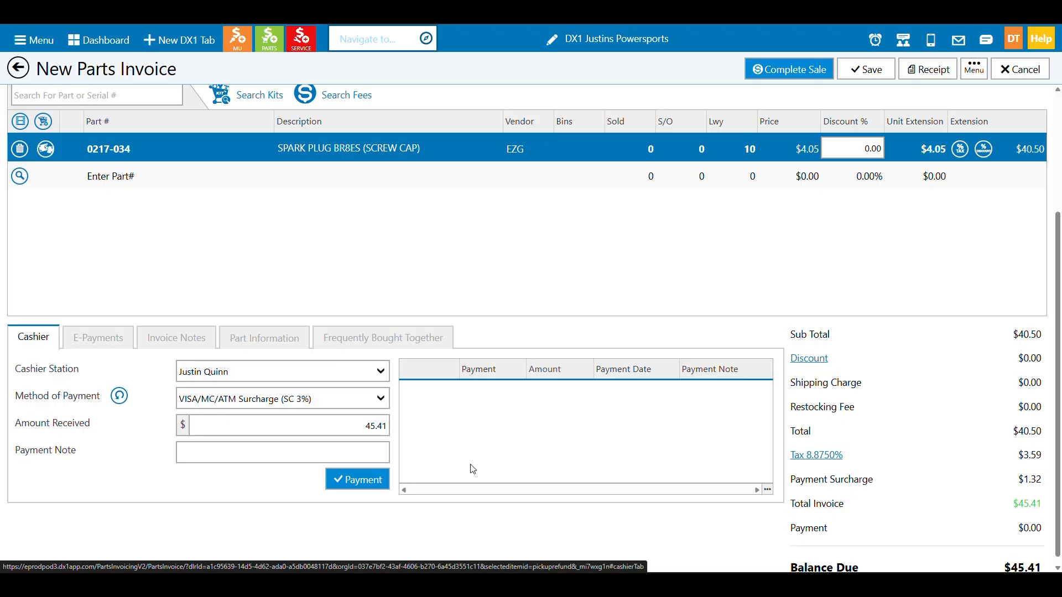
{"action": "left_click", "coordinate": [355, 490]}
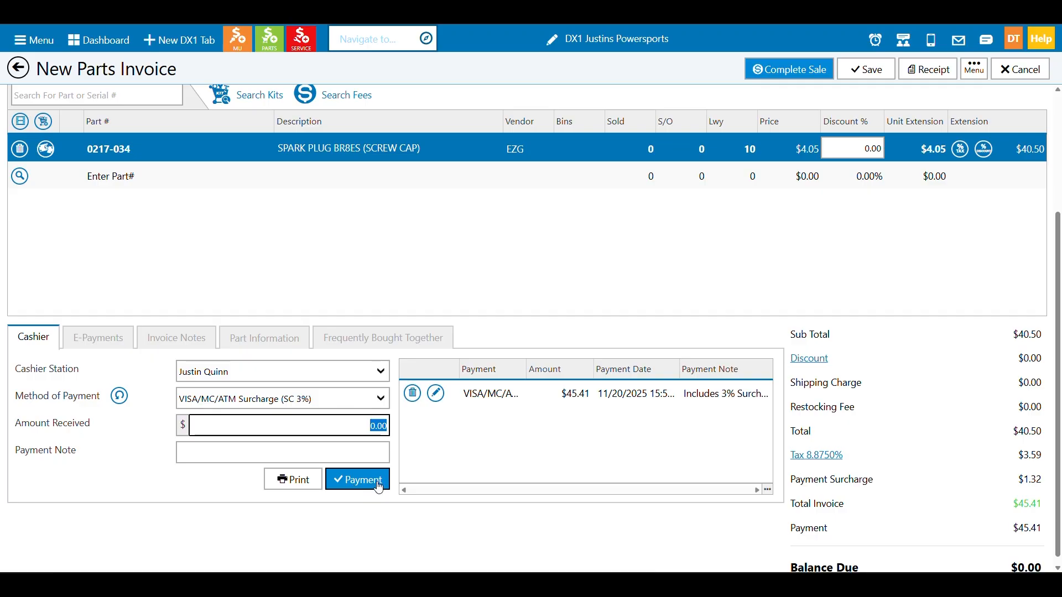
{"action": "scroll", "coordinate": [595, 443], "scroll_direction": "up", "scroll_amount": 2}
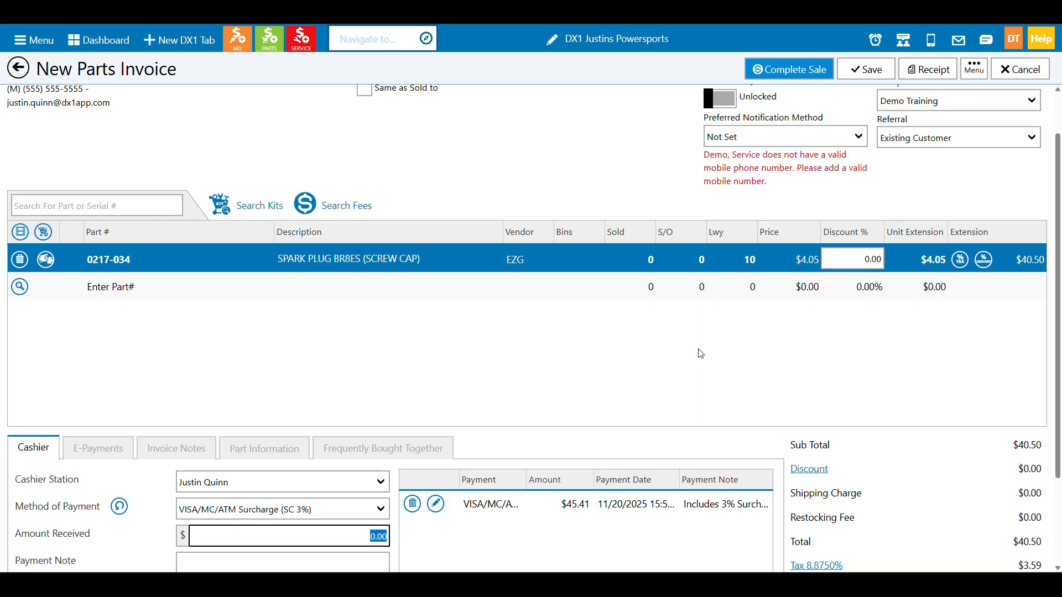
{"action": "scroll", "coordinate": [701, 354], "scroll_direction": "down", "scroll_amount": 1}
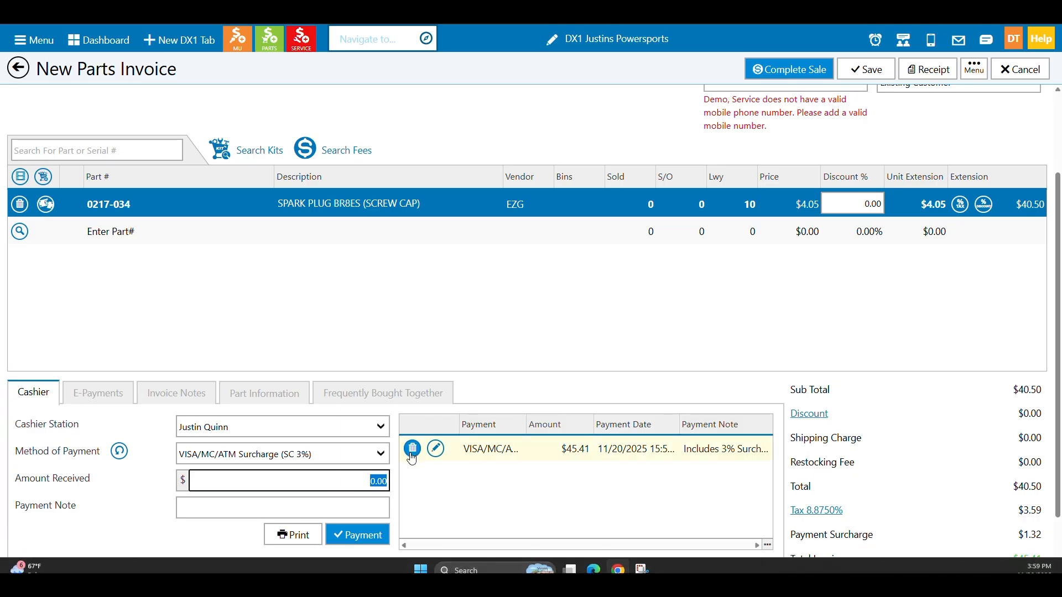
{"action": "scroll", "coordinate": [576, 344], "scroll_direction": "up", "scroll_amount": 1}
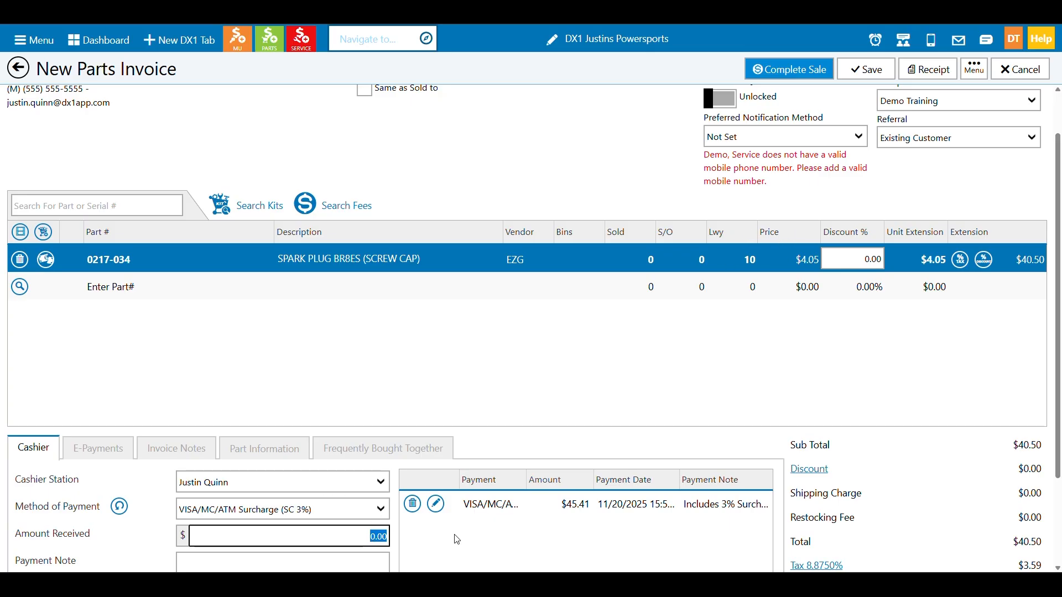
{"action": "scroll", "coordinate": [442, 486], "scroll_direction": "down", "scroll_amount": 1}
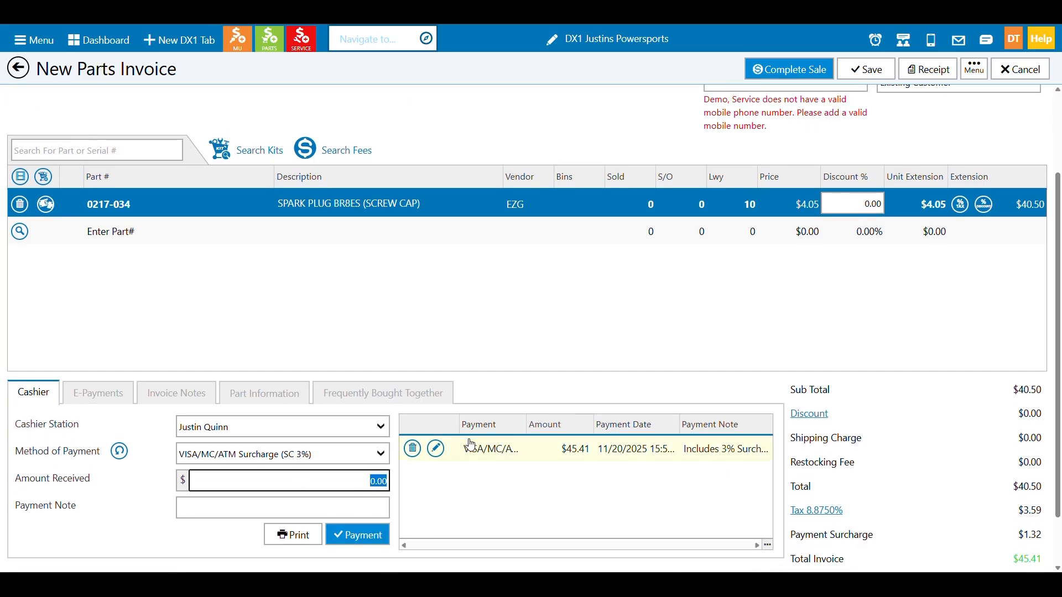
{"action": "scroll", "coordinate": [664, 304], "scroll_direction": "up", "scroll_amount": 2}
{"action": "left_click", "coordinate": [789, 69]}
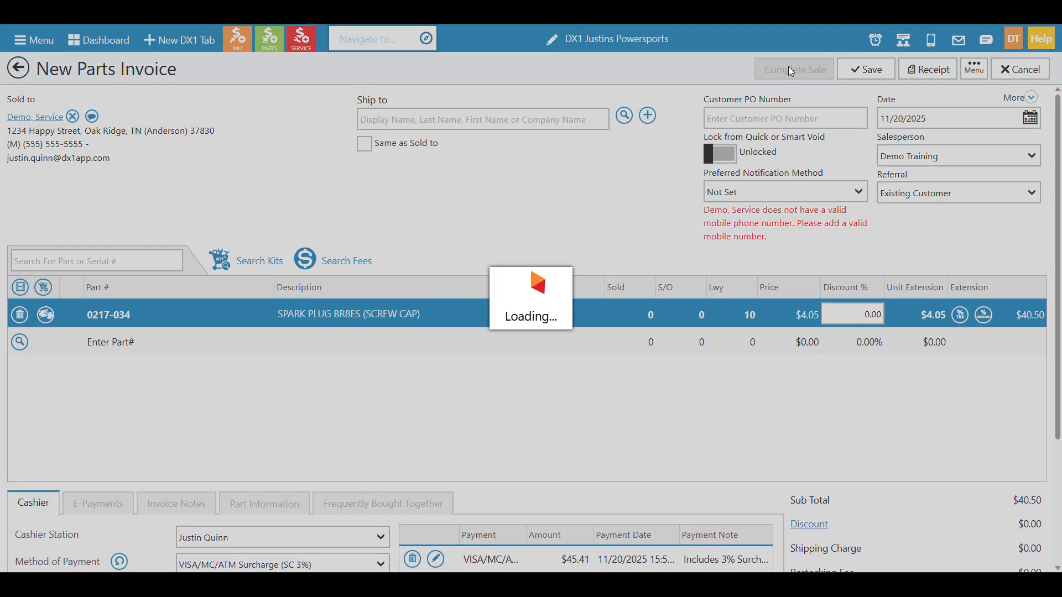
{"action": "left_click", "coordinate": [684, 191]}
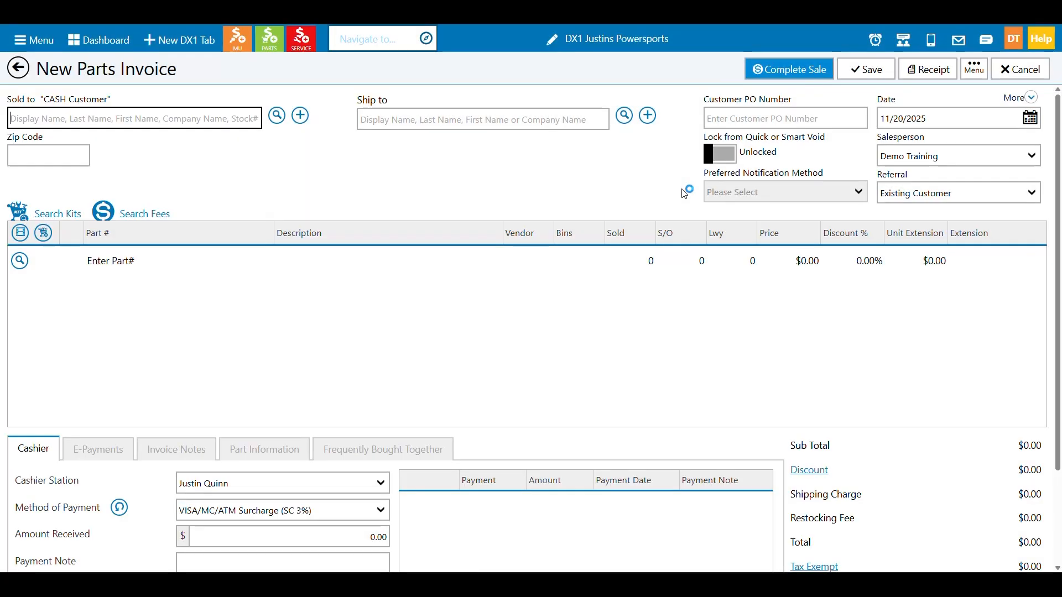
Step: Review layaway invoice 0516 among the pickup and refund invoices, and complete the pickup of all its parts without issuing a receipt
{"action": "left_click", "coordinate": [33, 67]}
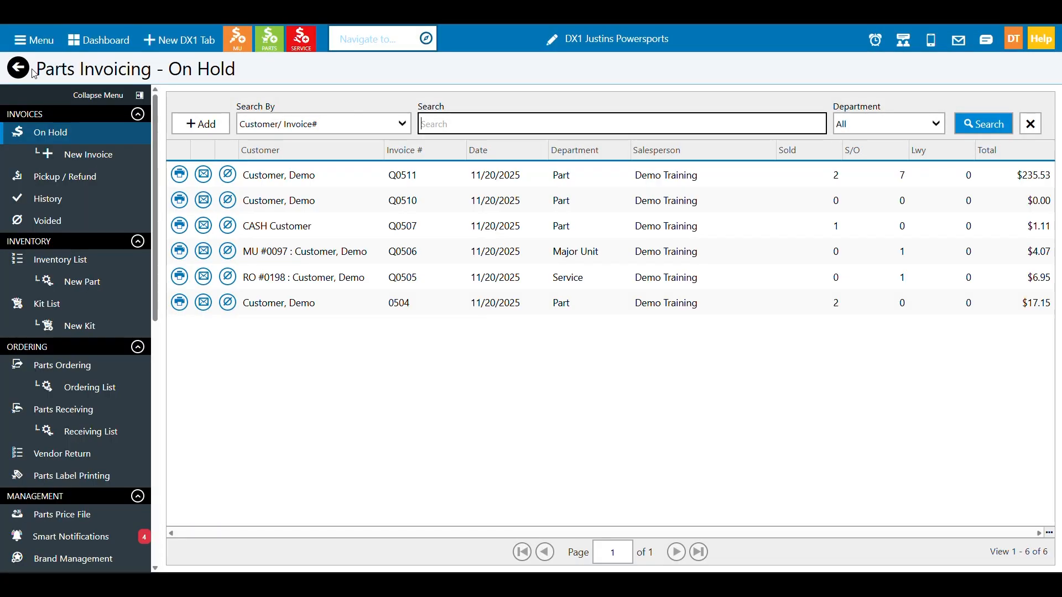
{"action": "left_click", "coordinate": [73, 180]}
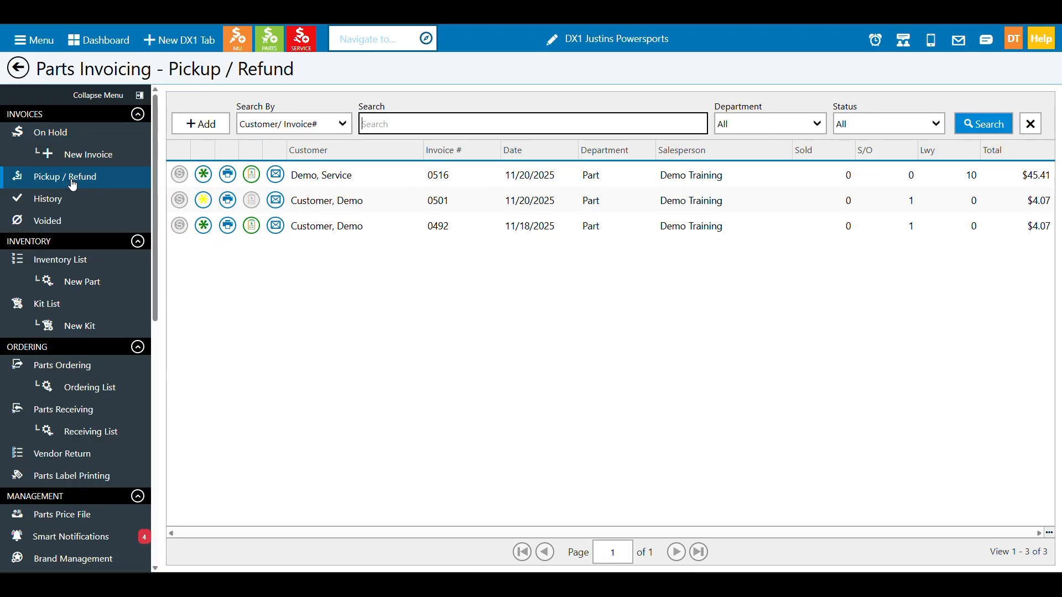
{"action": "left_click", "coordinate": [326, 168]}
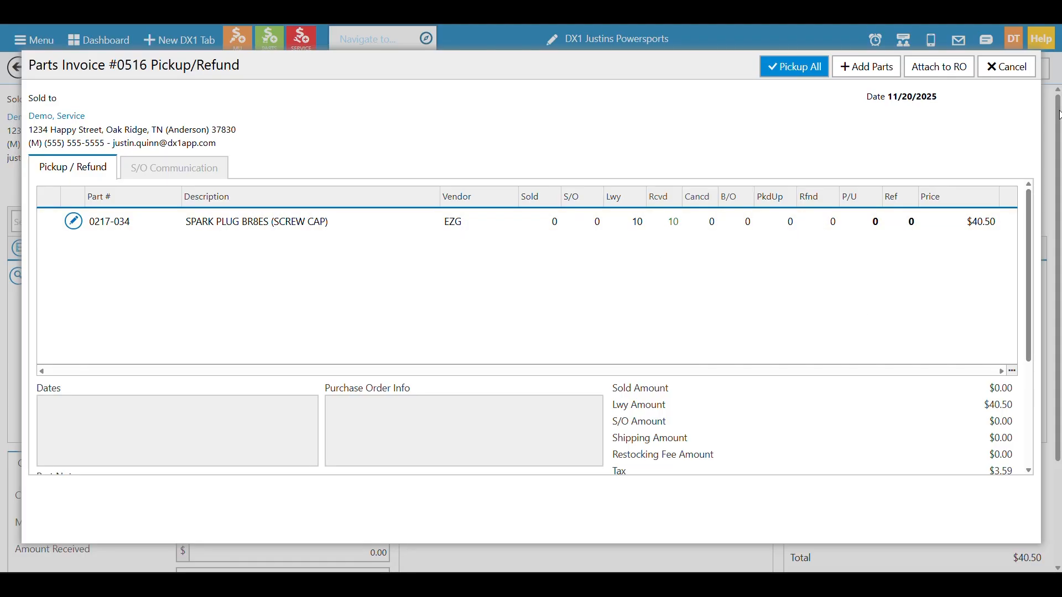
{"action": "left_click", "coordinate": [1012, 75]}
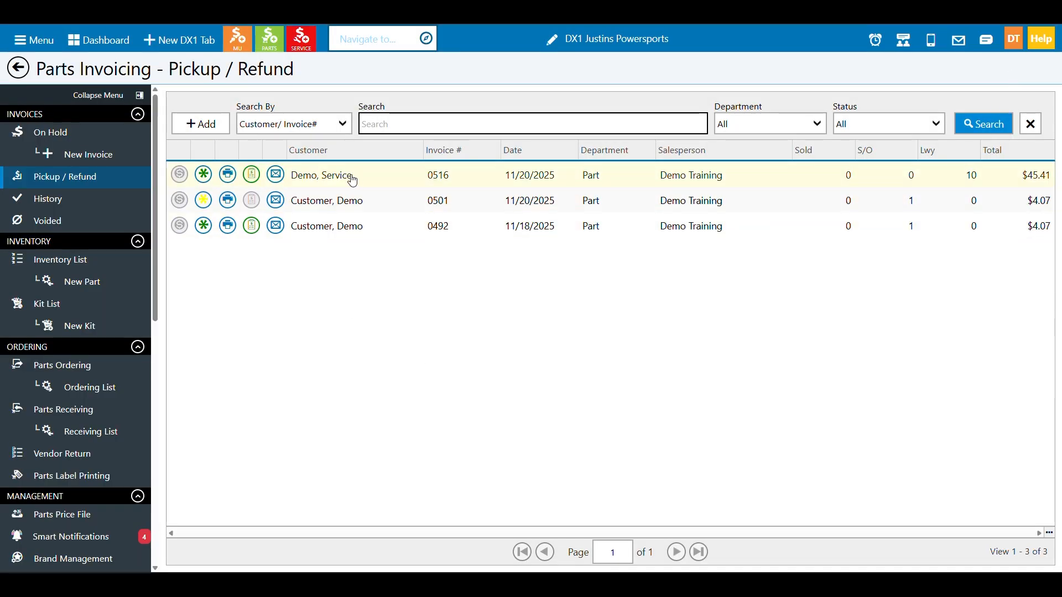
{"action": "left_click", "coordinate": [252, 175]}
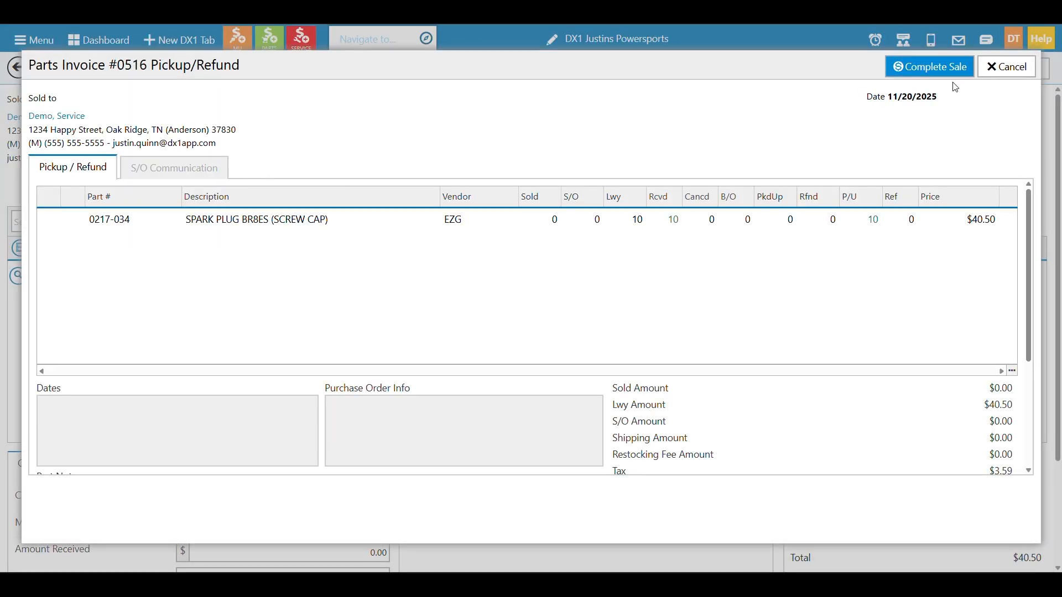
{"action": "left_click", "coordinate": [953, 72]}
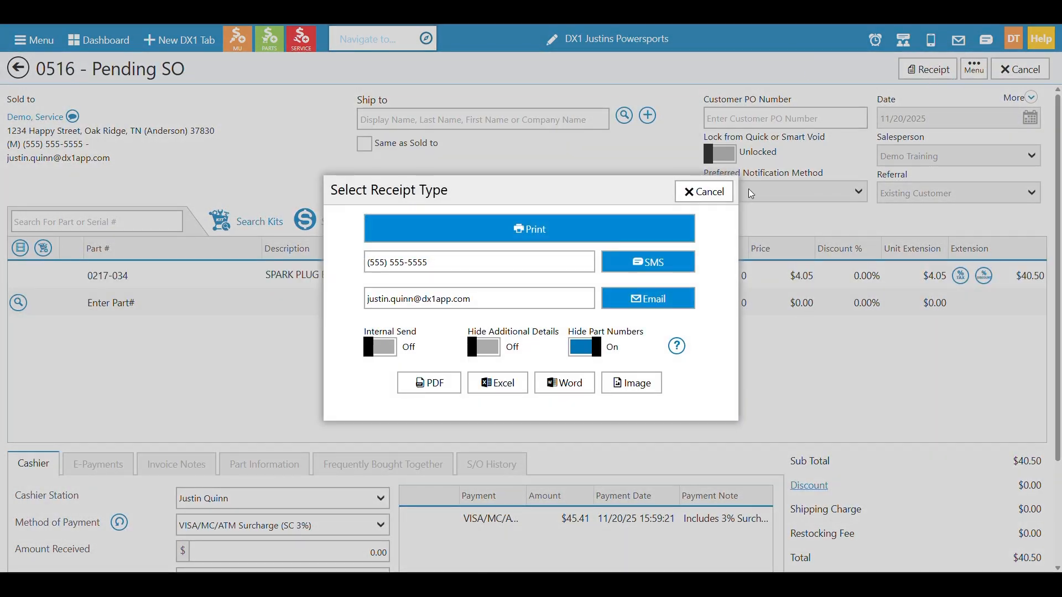
{"action": "left_click", "coordinate": [707, 191]}
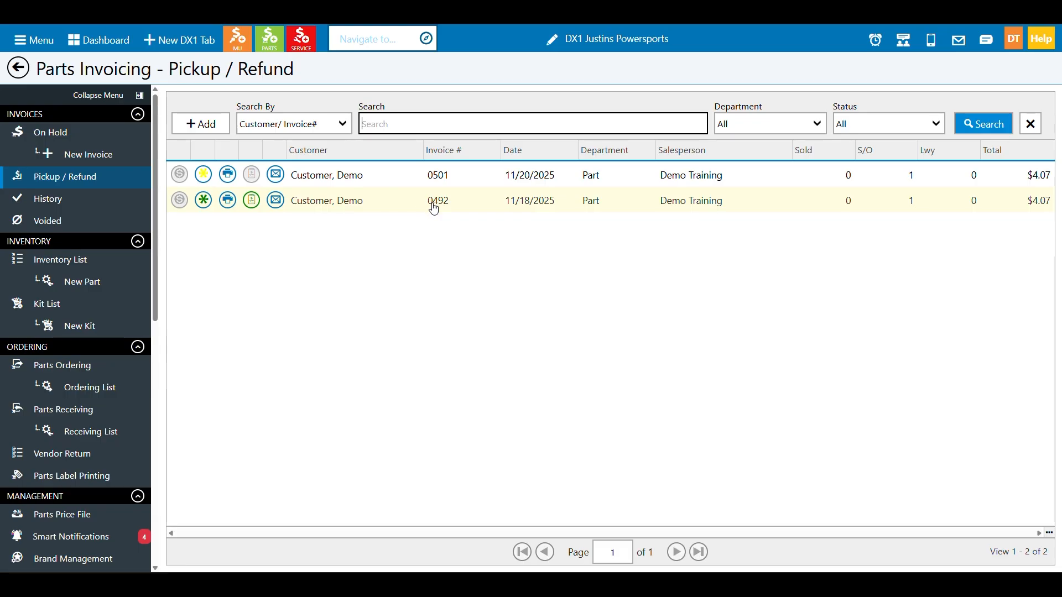
Step: Open pickup invoice 0492, set the measuring cup's refund quantity to -1 and continue to the invoice
{"action": "double_click", "coordinate": [465, 207]}
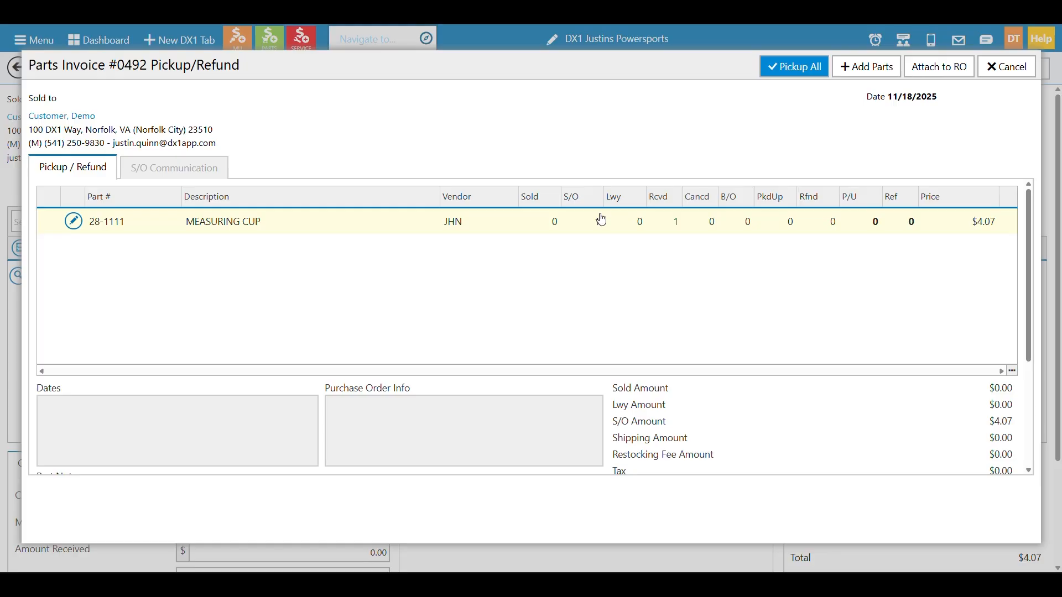
{"action": "left_click", "coordinate": [909, 221]}
{"action": "type", "text": "-1"}
{"action": "key", "text": "Tab"}
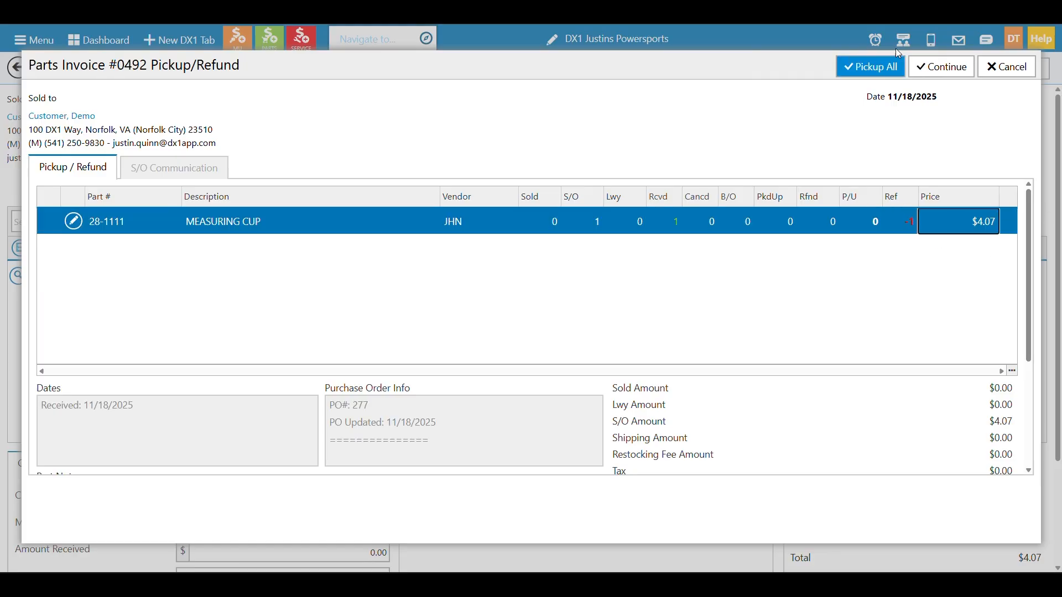
{"action": "left_click", "coordinate": [936, 66]}
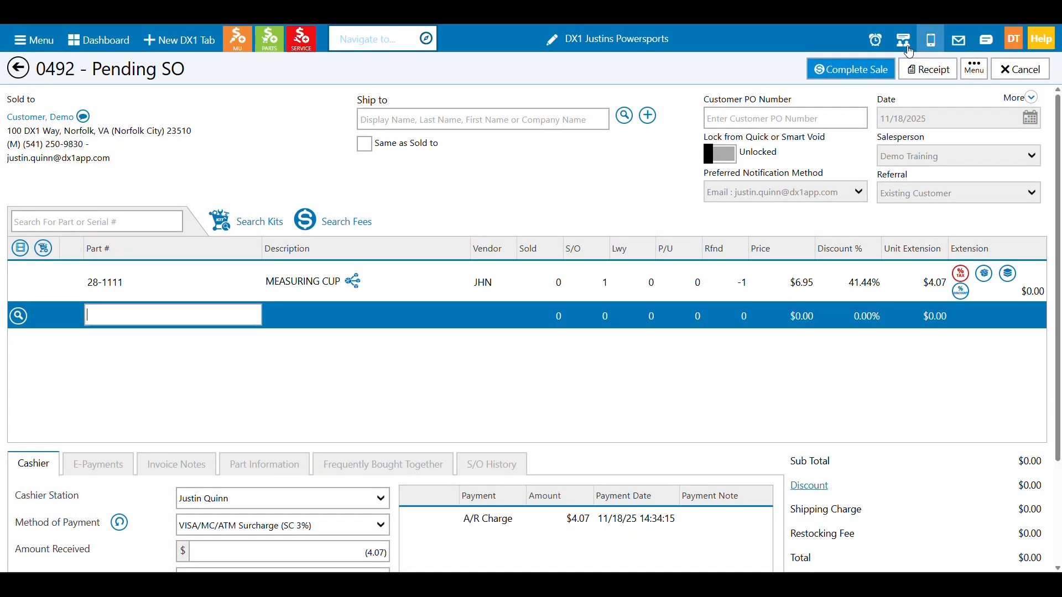
Step: Record the 4.07 refund on invoice 0492 as VISA/MC/ATM Surcharge (SC 3%) and complete the sale without issuing a receipt
{"action": "scroll", "coordinate": [375, 420], "scroll_direction": "down", "scroll_amount": 2}
{"action": "left_click", "coordinate": [385, 504]}
{"action": "scroll", "coordinate": [816, 299], "scroll_direction": "up", "scroll_amount": 2}
{"action": "left_click", "coordinate": [865, 71]}
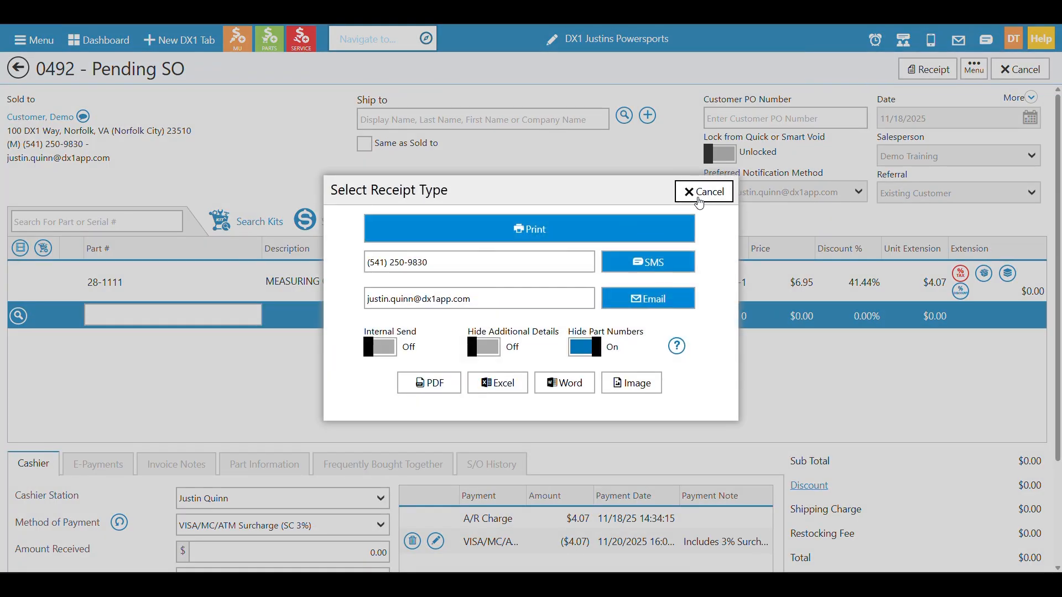
{"action": "left_click", "coordinate": [699, 196]}
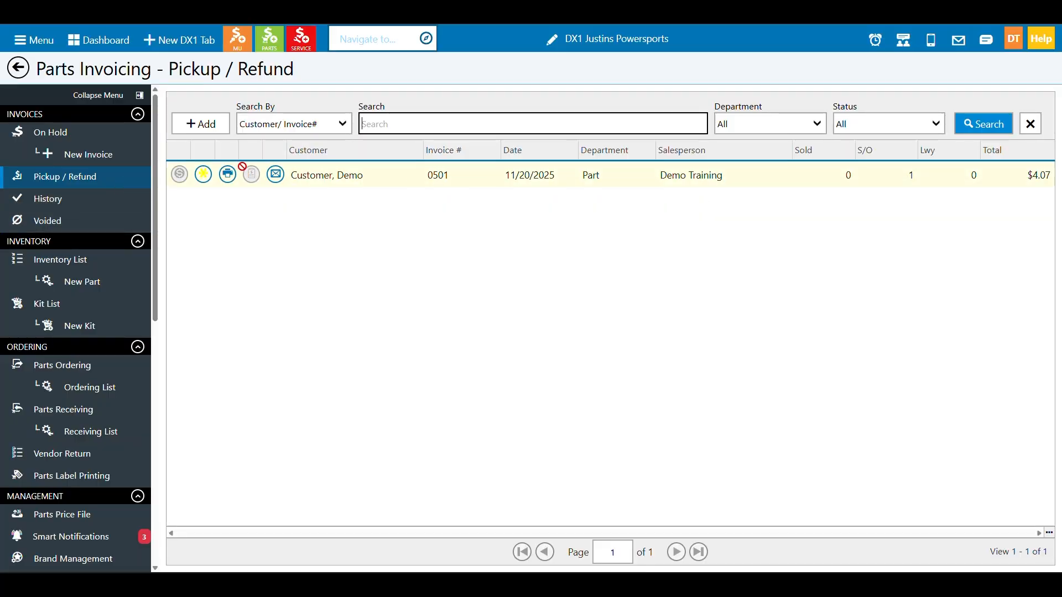
Step: Open completed invoice 0515 from the invoice history and start a return of all its wheel stud kits
{"action": "left_click", "coordinate": [70, 208]}
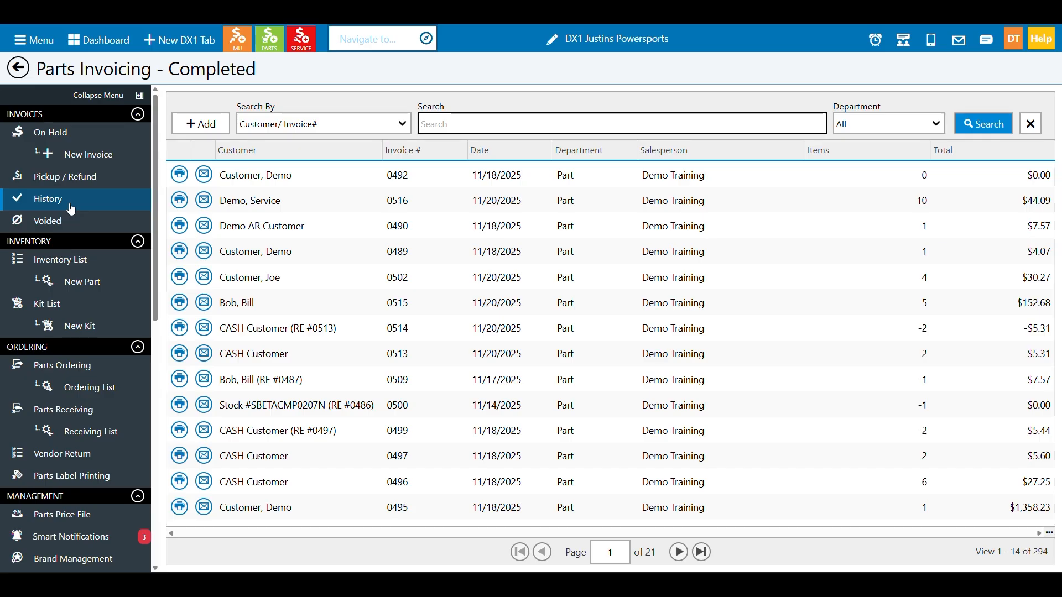
{"action": "left_click", "coordinate": [326, 303]}
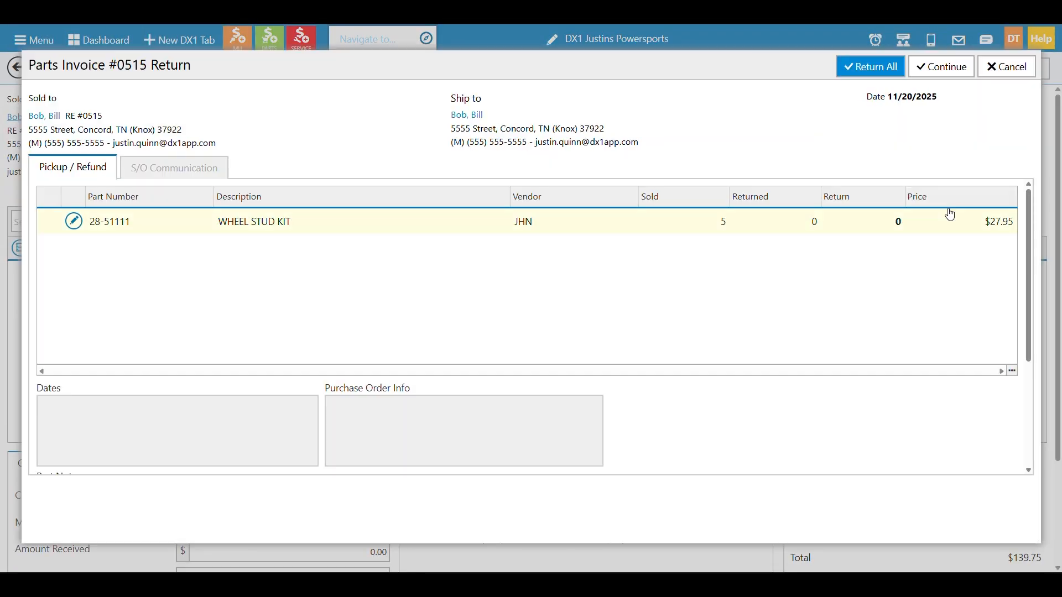
{"action": "left_click", "coordinate": [876, 66]}
{"action": "left_click", "coordinate": [965, 67]}
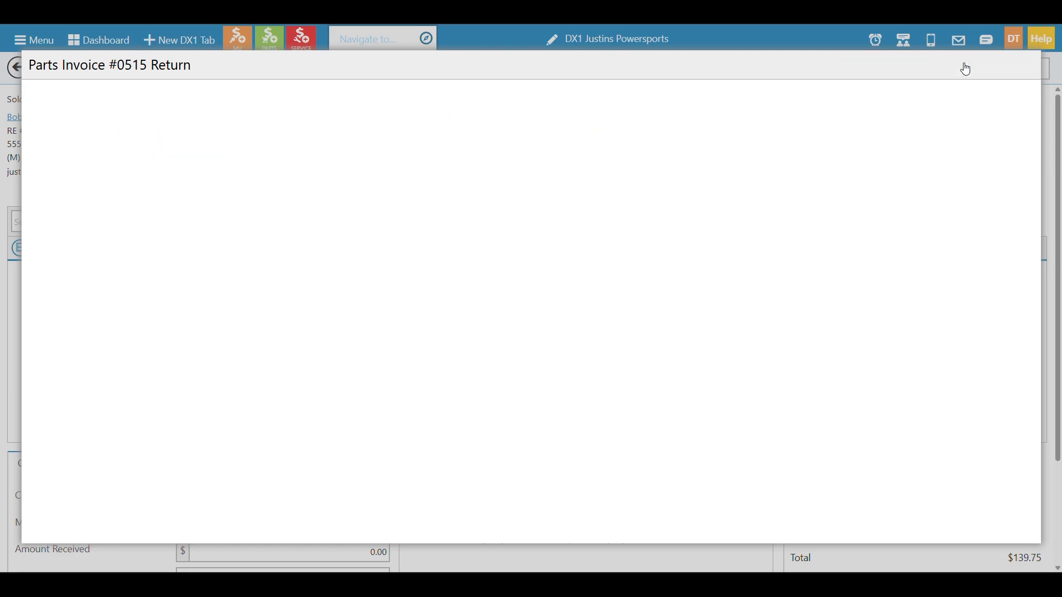
Step: Record the 157.26 refund for the wheel stud kits as VISA/MC/ATM Surcharge (SC 3%) and complete the return without issuing a receipt
{"action": "left_click", "coordinate": [381, 496]}
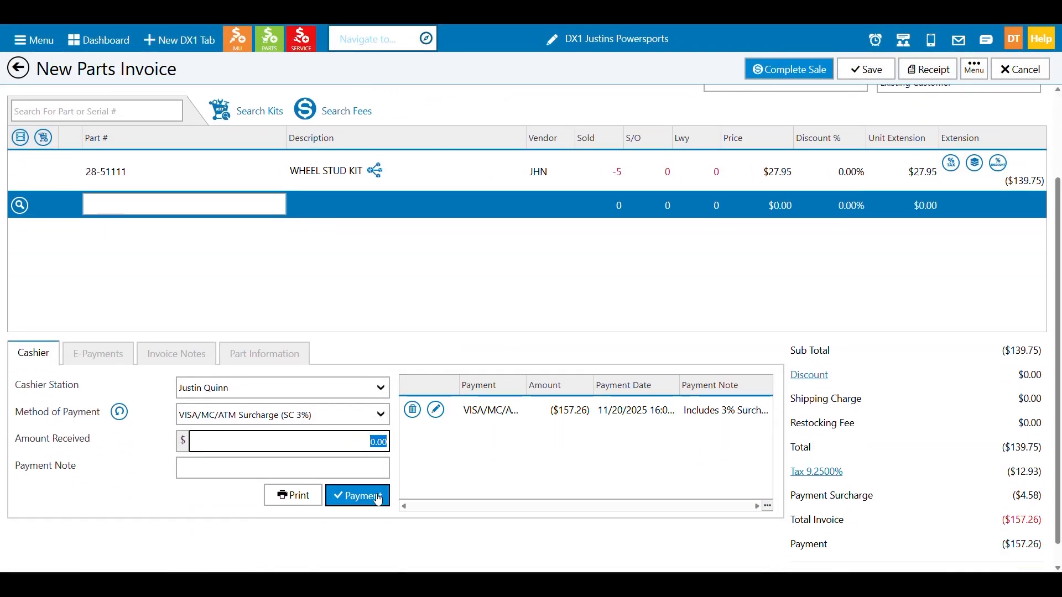
{"action": "left_click", "coordinate": [815, 68]}
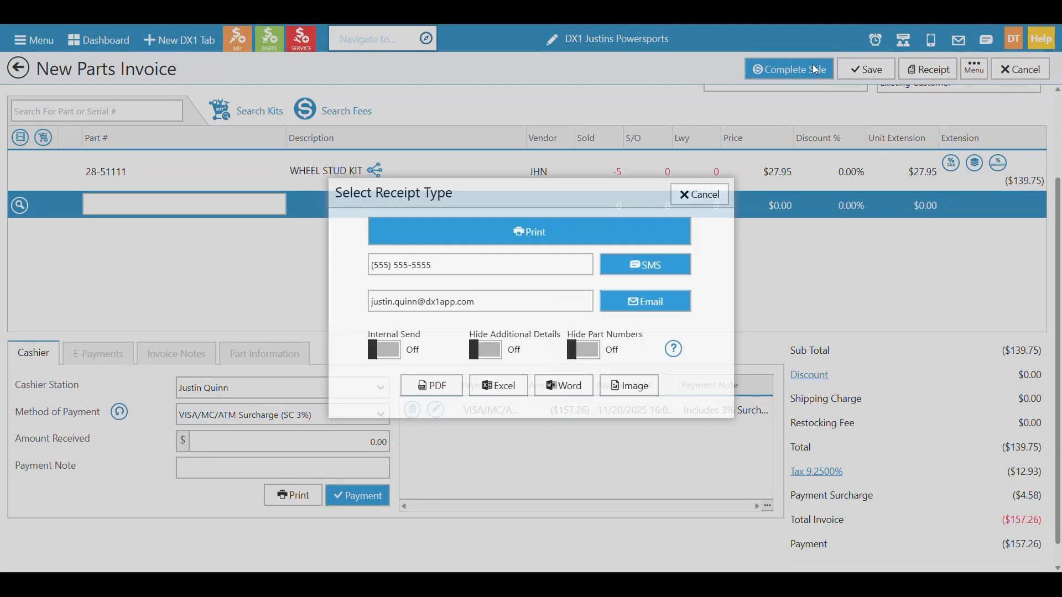
{"action": "left_click", "coordinate": [715, 194]}
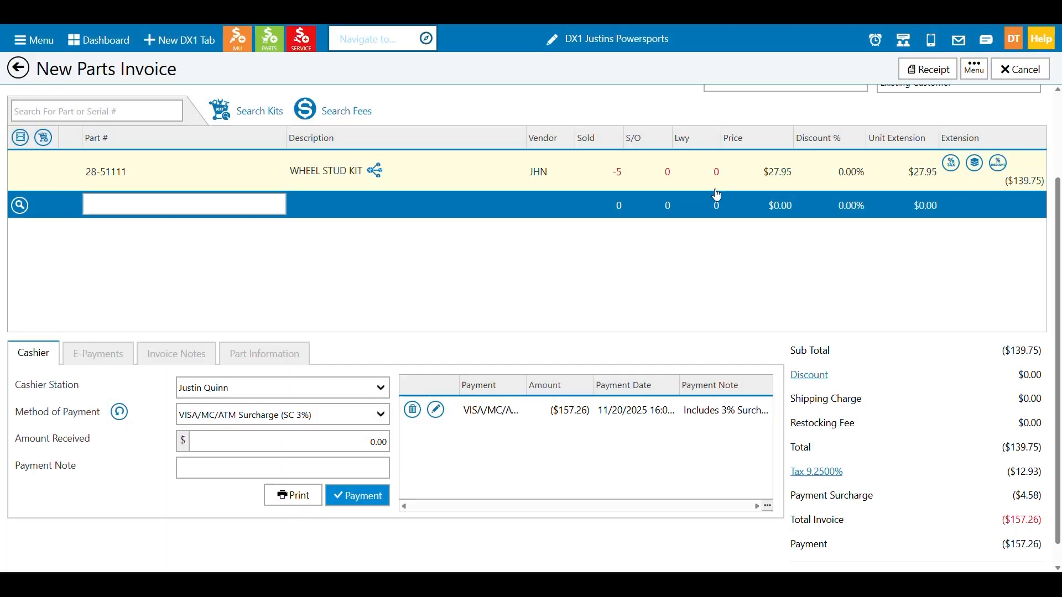